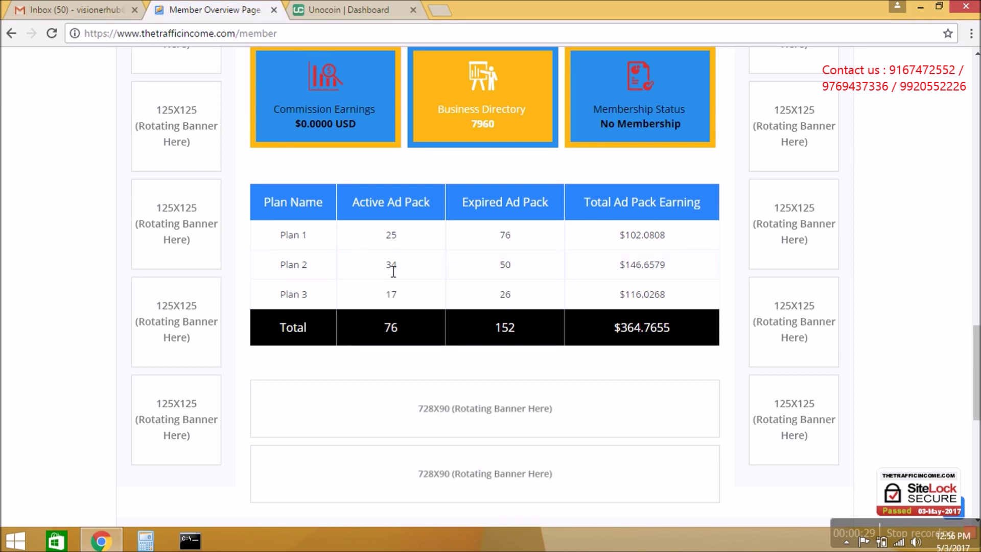
- Inspect the Plan 2 and Plan 3 figures in the ad pack table
left_click(405, 294)
left_click_drag(385, 267, 412, 296)
left_click(409, 295)
left_click_drag(975, 383, 964, 120)
- Review the $5–$20 memberships and cash balance on Upgrade Account, then head to Add Funds
mouse_move(349, 196)
mouse_move(192, 197)
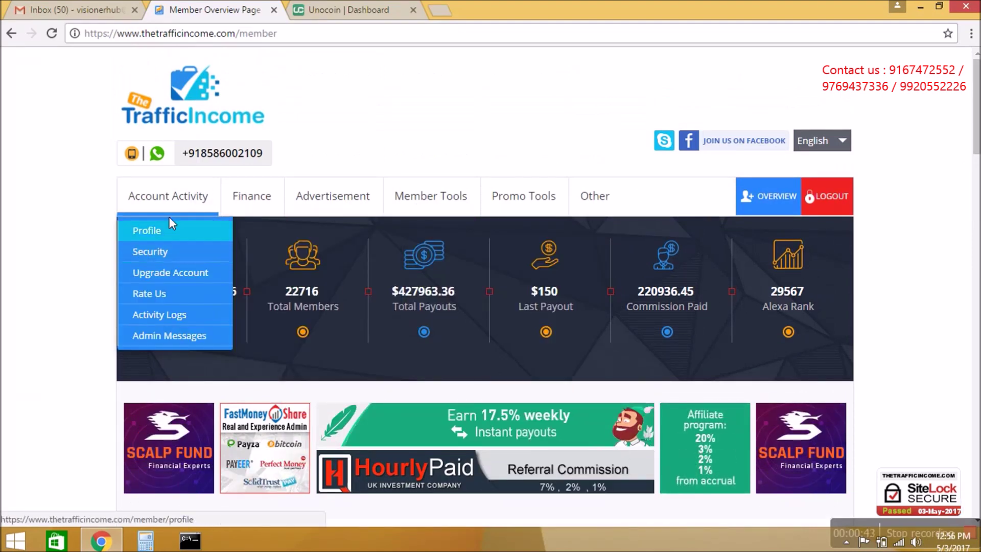
left_click(168, 275)
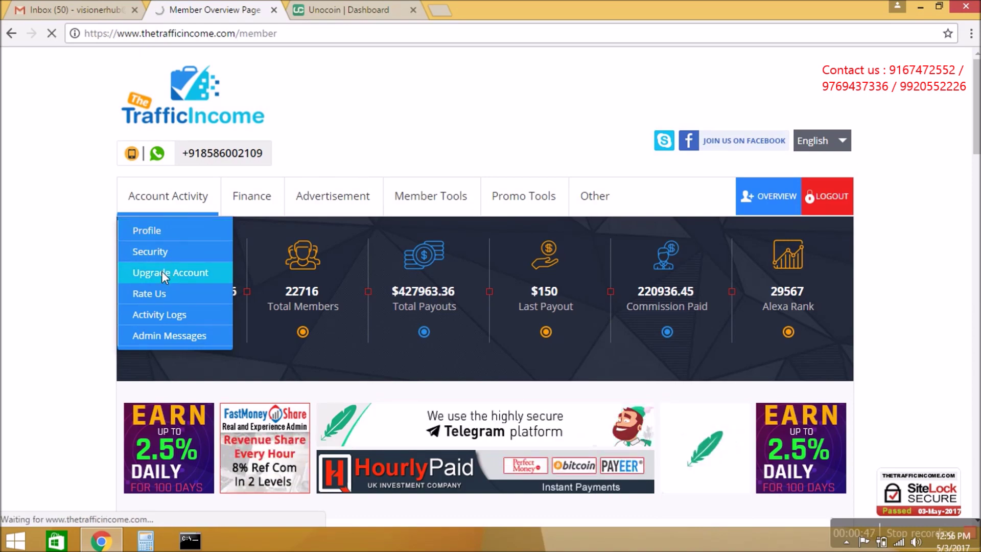
scroll(77, 285, "down", 10)
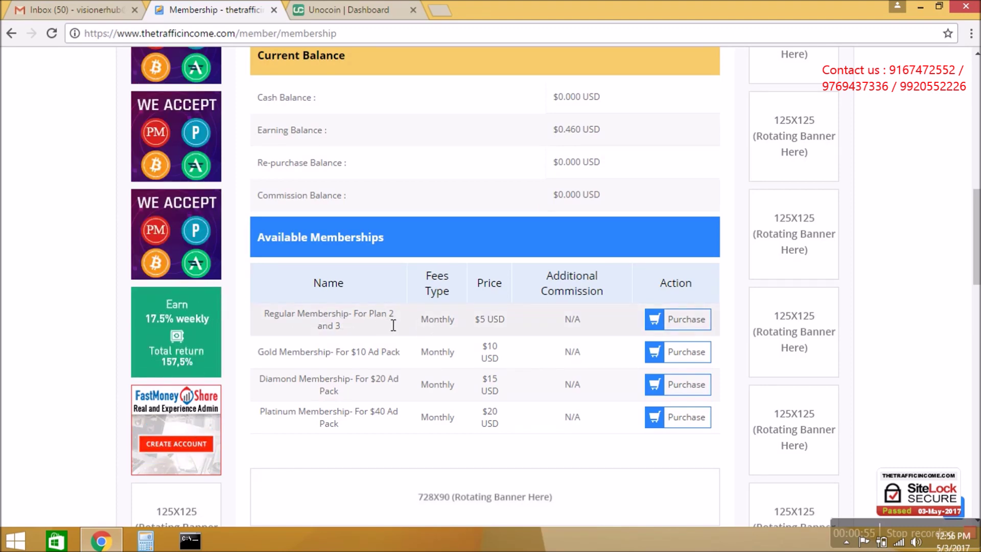
scroll(562, 284, "up", 5)
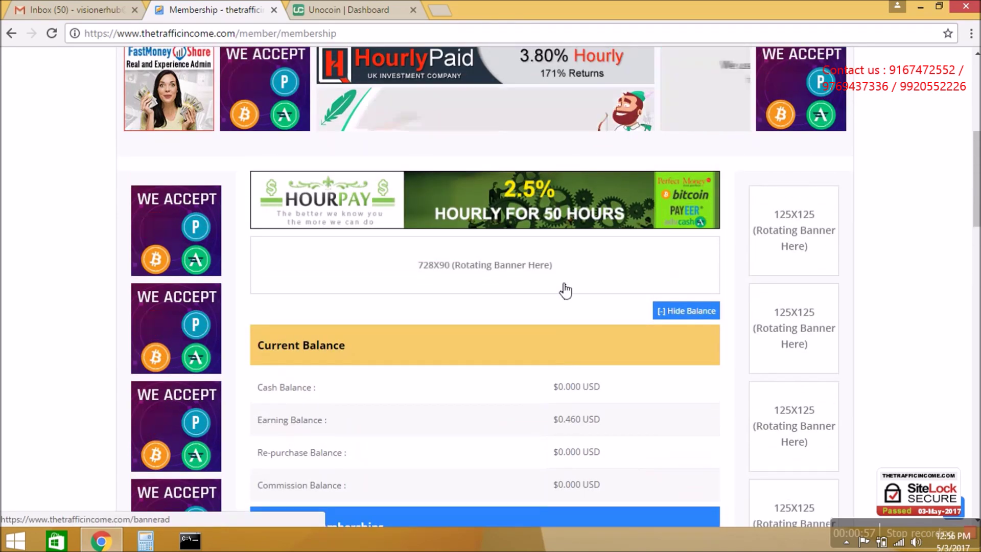
left_click_drag(557, 387, 584, 394)
scroll(498, 381, "up", 5)
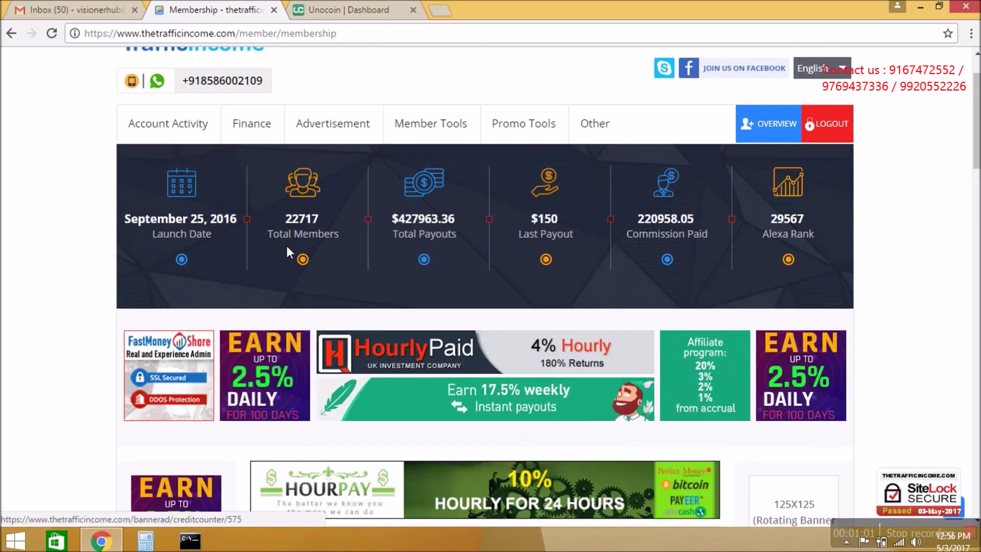
mouse_move(253, 134)
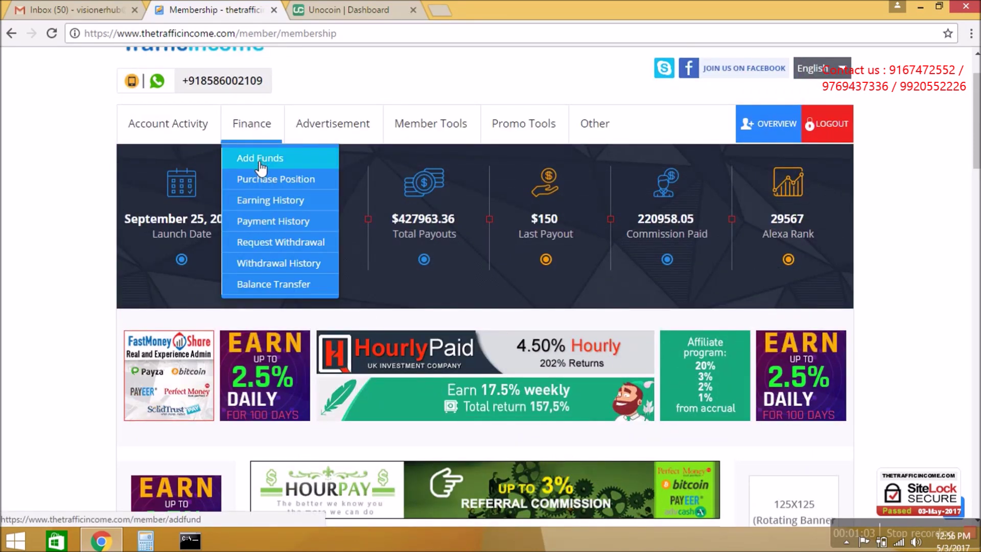
left_click(258, 159)
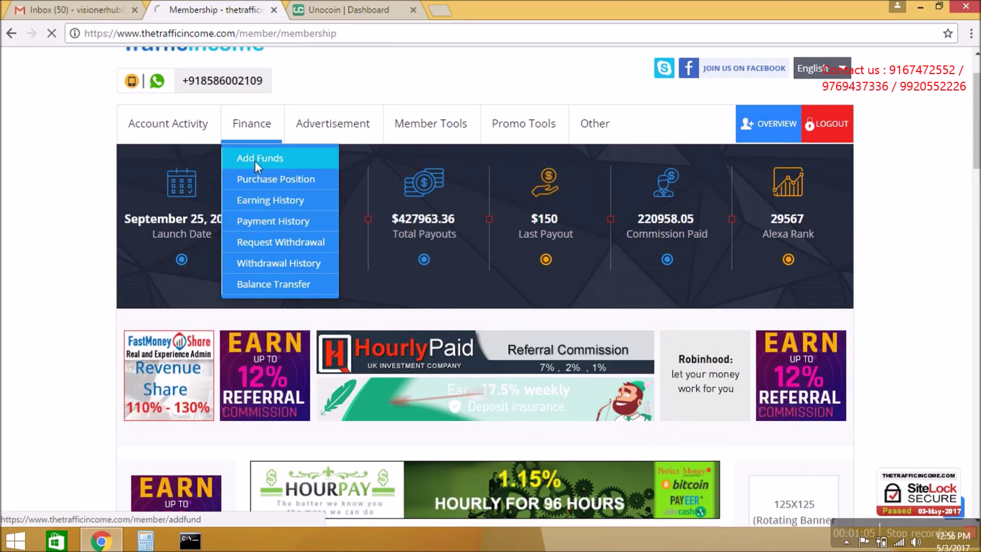
- Request a $5 top-up via CoinPayments, filling the captcha and accepting the terms
scroll(58, 184, "down", 7)
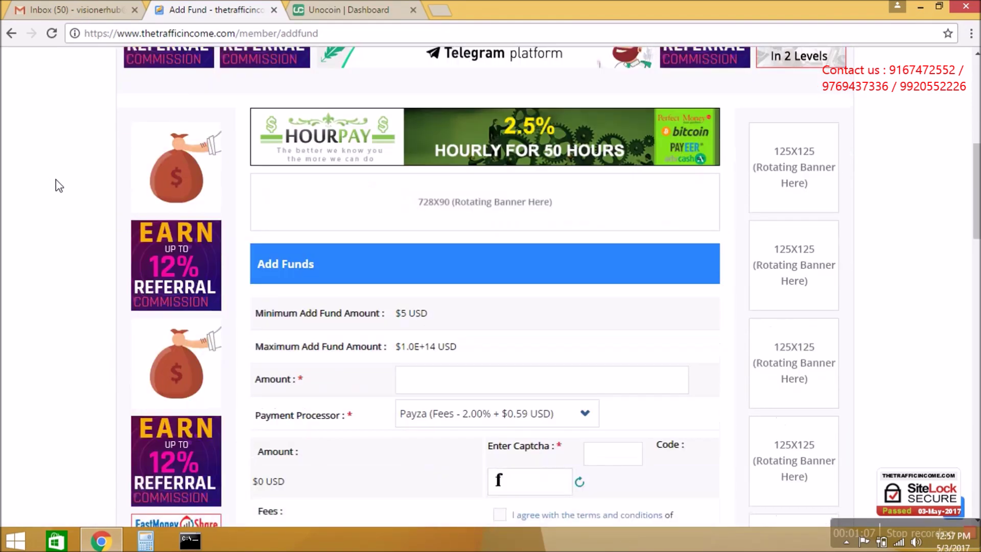
scroll(57, 184, "down", 3)
left_click(454, 237)
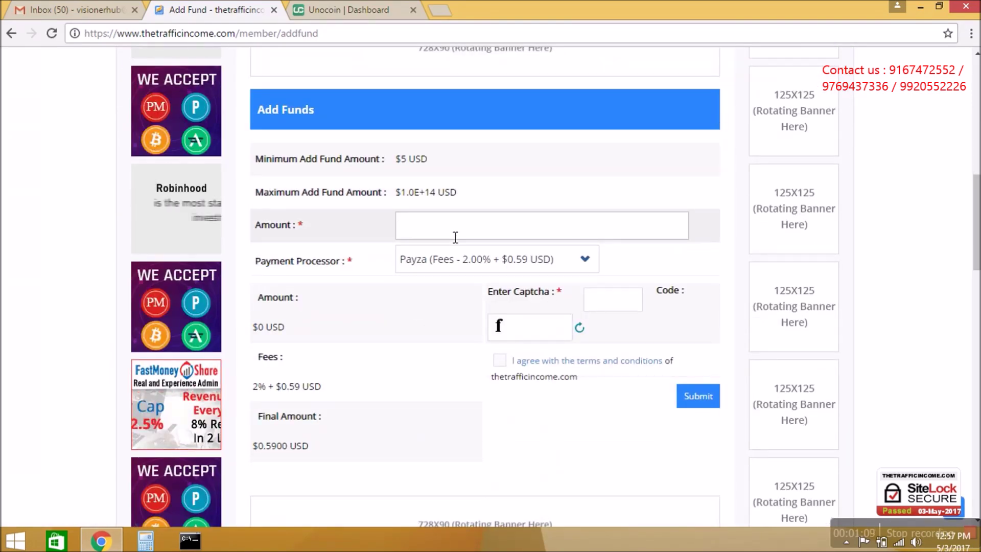
type("5")
left_click(458, 262)
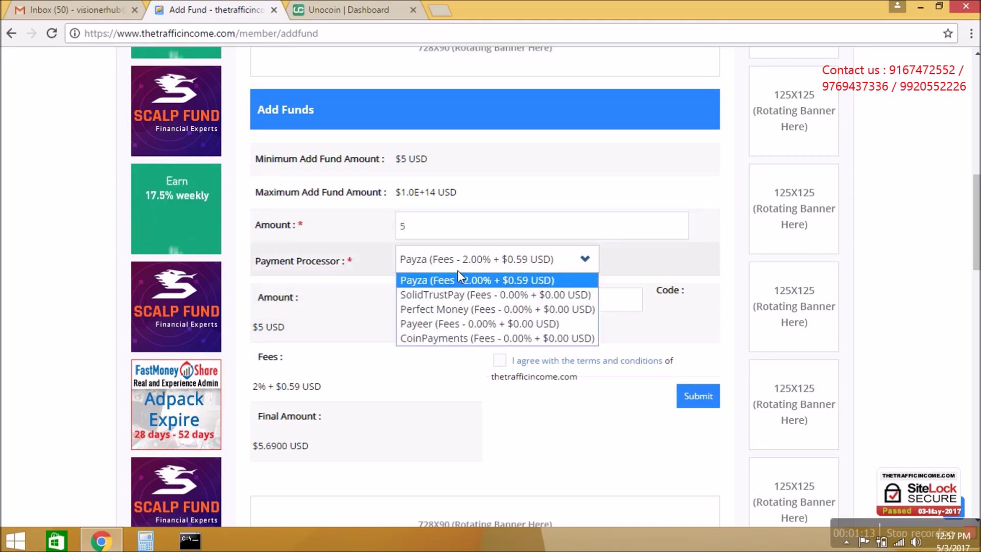
left_click(455, 335)
left_click(601, 306)
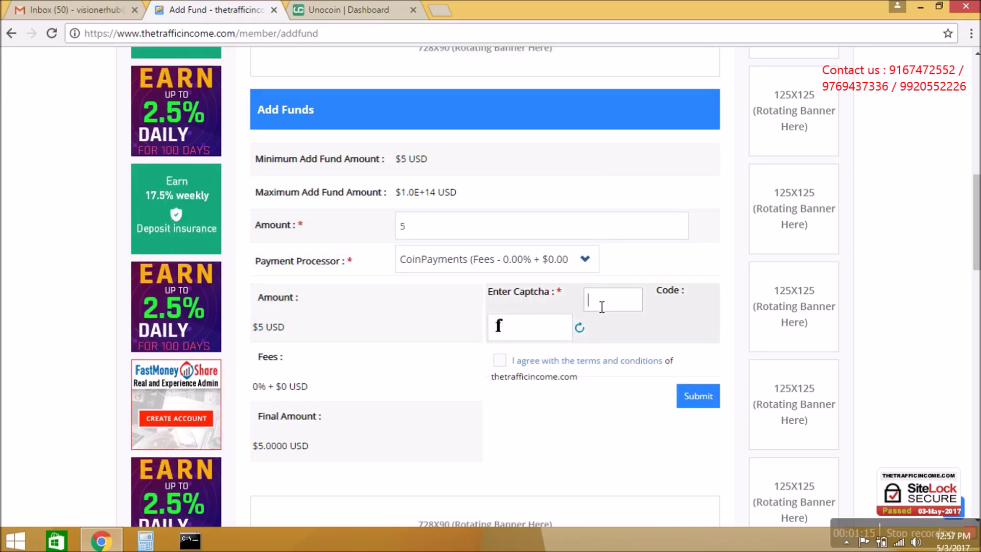
type("f")
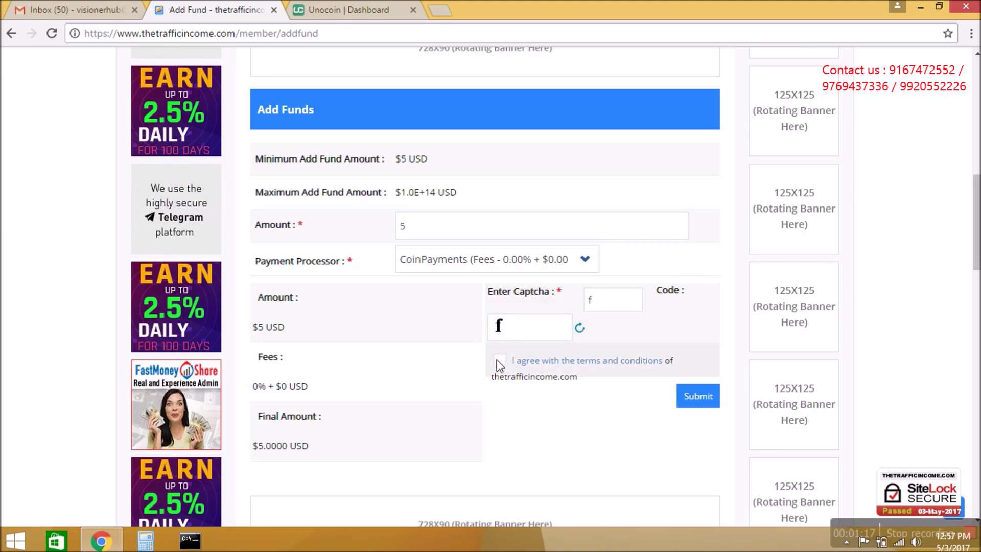
left_click(499, 361)
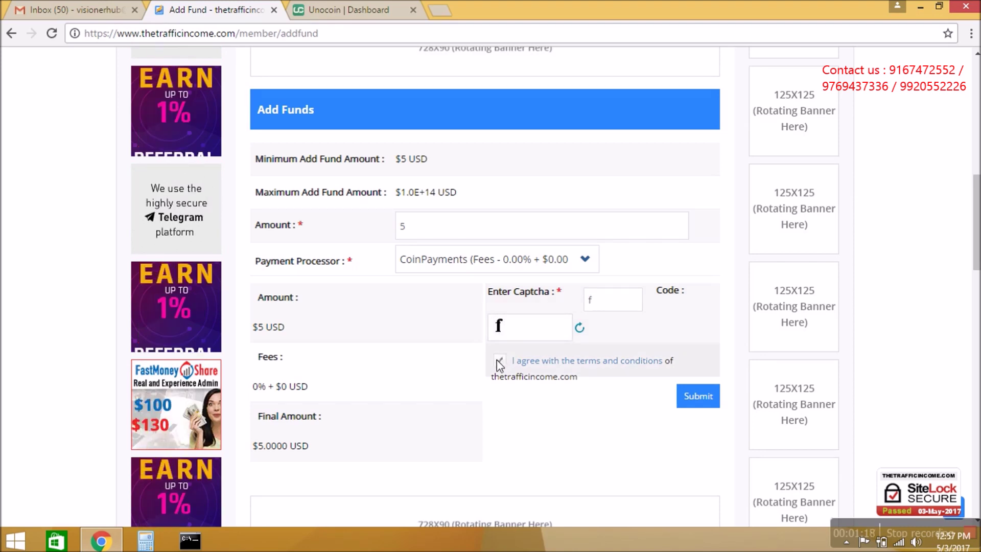
left_click(705, 401)
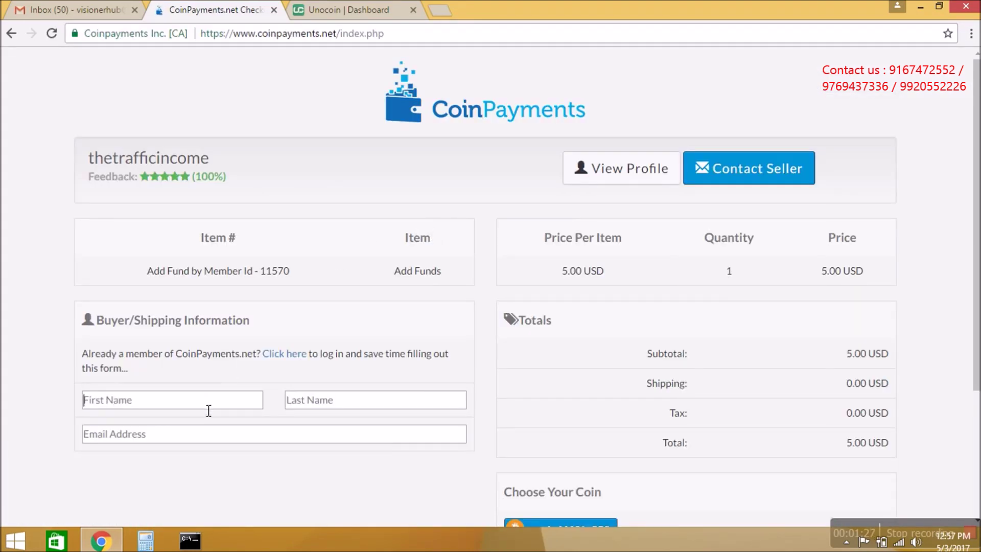
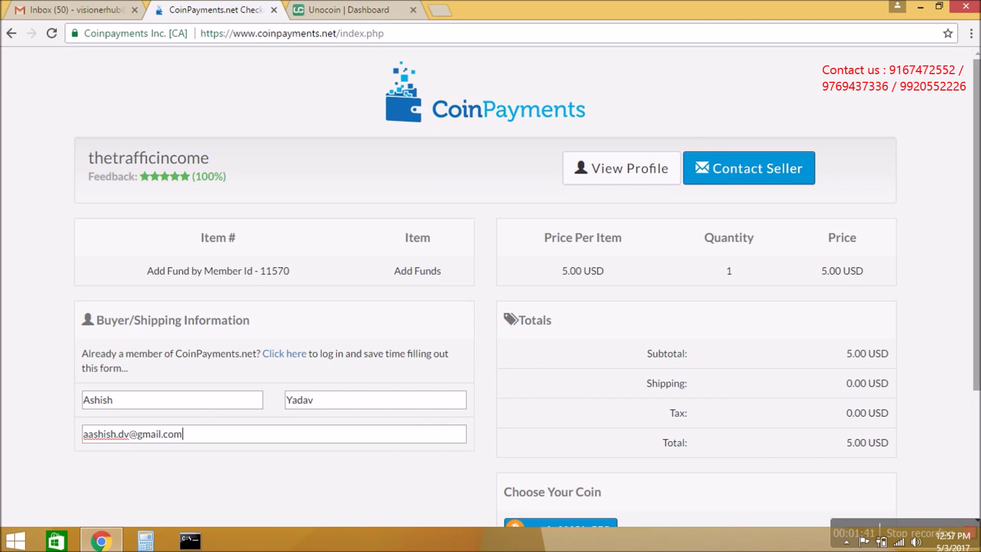
- Enter the buyer's name and e-mail, pick BTC, and complete the $5.00 checkout
scroll(977, 198, "down", 1)
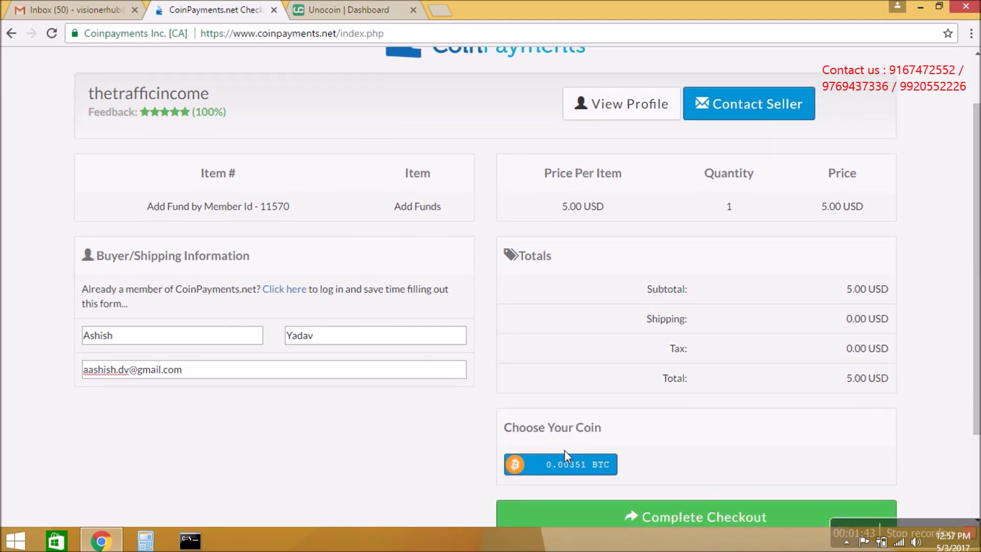
left_click(569, 468)
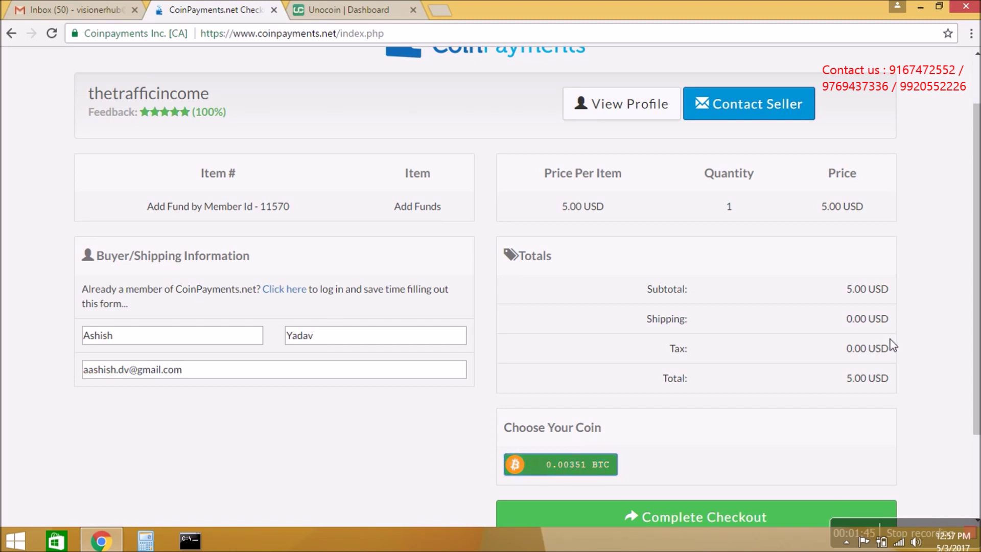
scroll(976, 334, "down", 1)
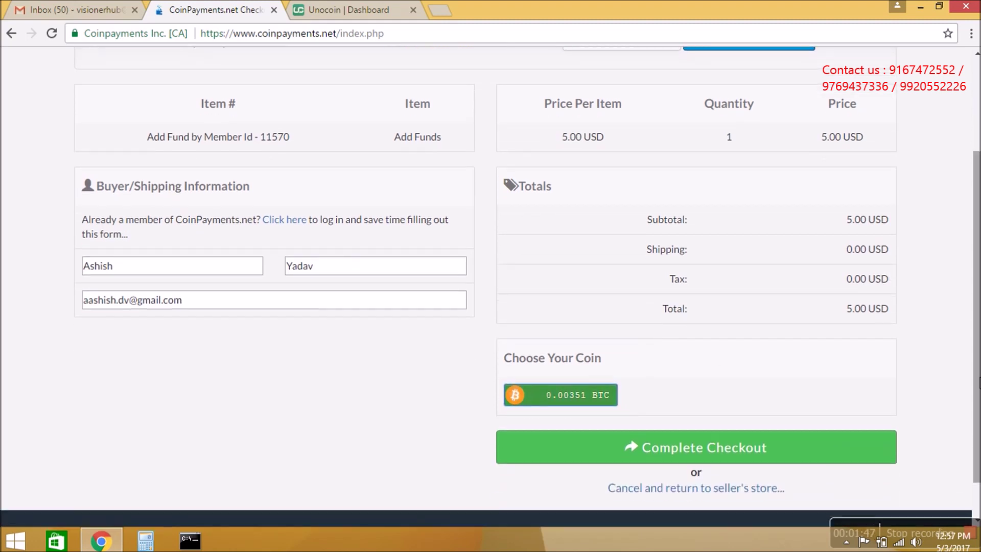
left_click(728, 448)
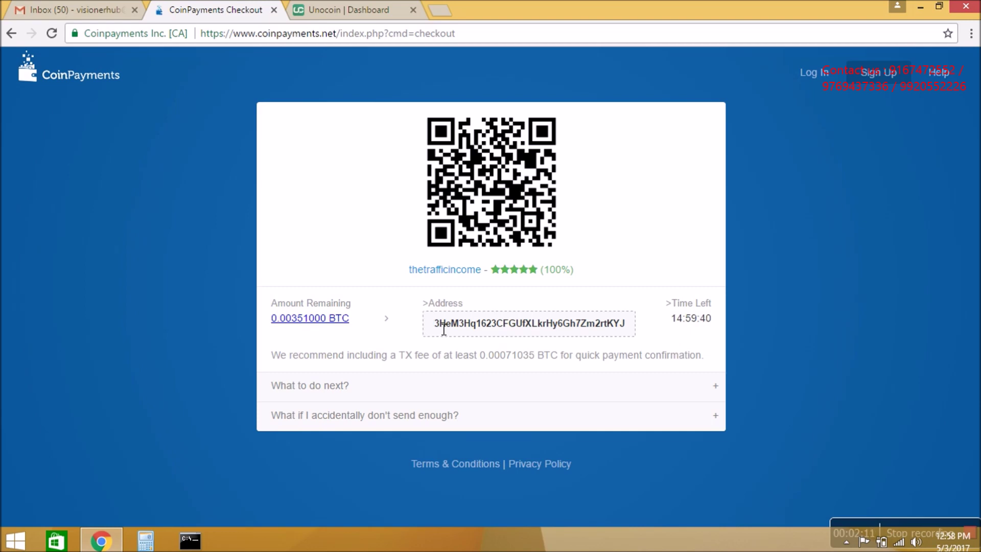
- Copy the bitcoin deposit address and switch to Unocoin's Bitcoins section
left_click_drag(443, 329, 640, 341)
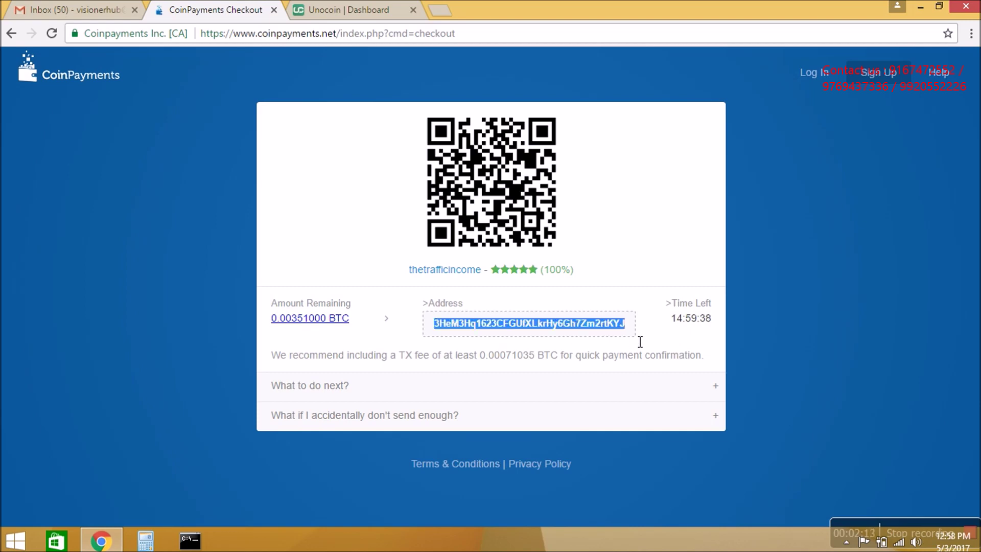
right_click(604, 331)
left_click(613, 336)
left_click(359, 18)
left_click(143, 271)
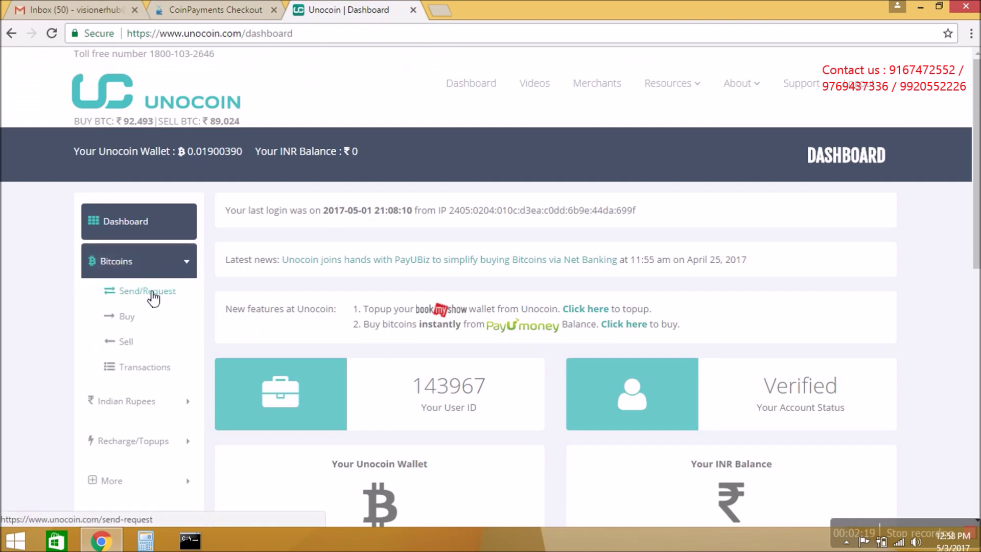
- Paste the CoinPayments deposit address as the Send Bitcoins recipient and verify it against the checkout
left_click(153, 292)
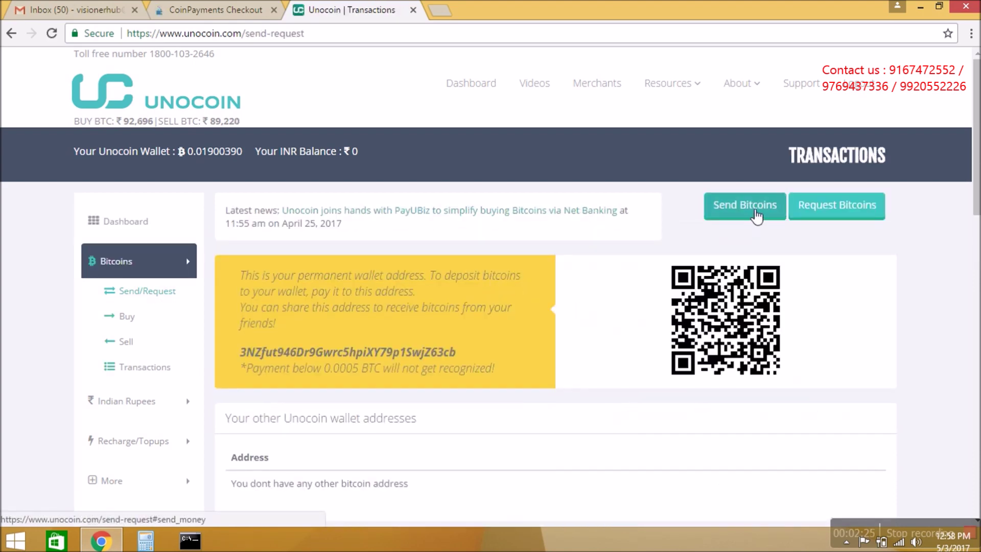
left_click(756, 217)
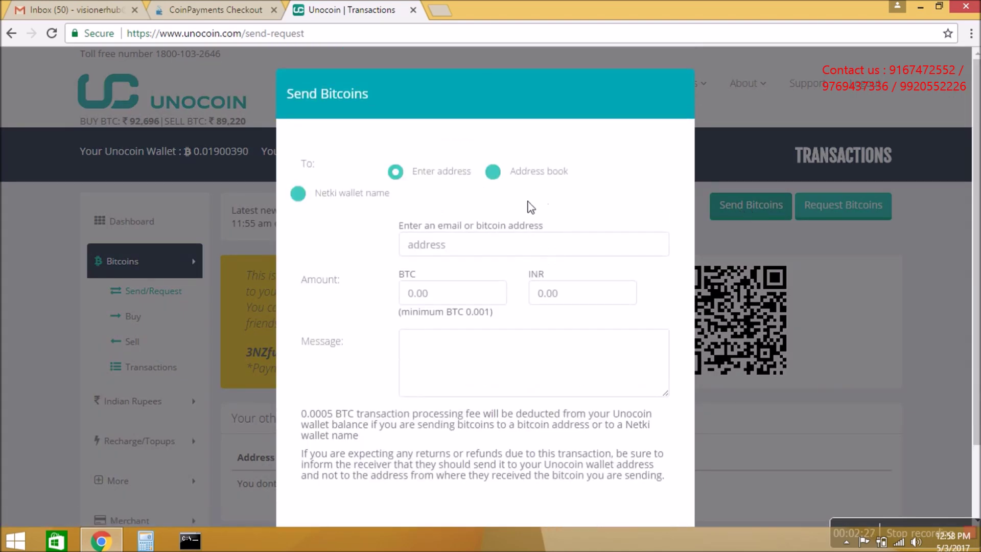
left_click(441, 254)
right_click(434, 249)
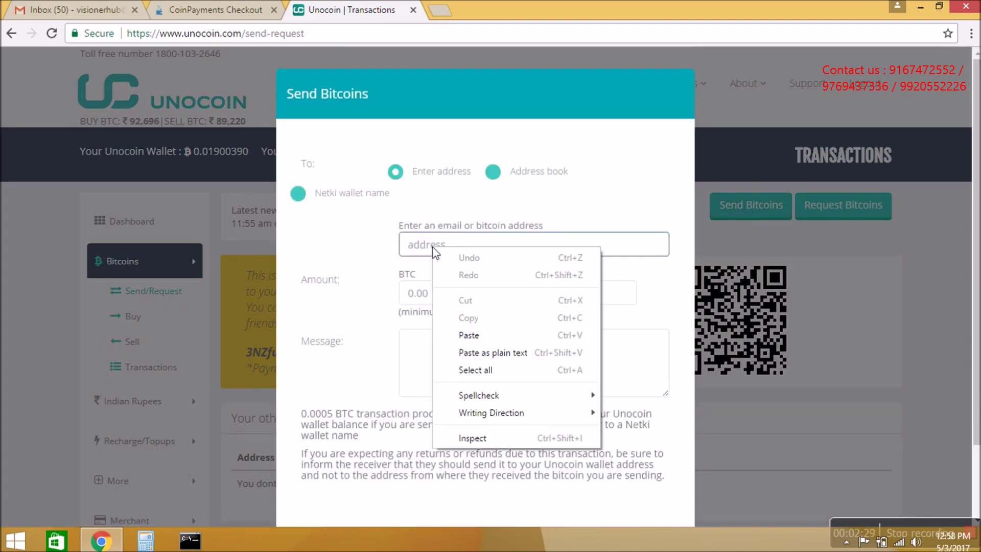
left_click(466, 335)
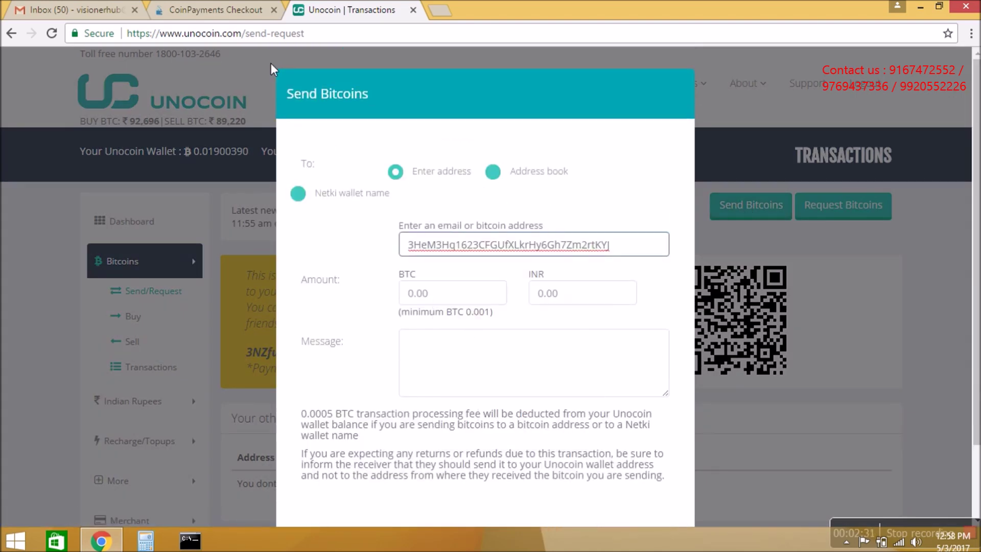
left_click(220, 13)
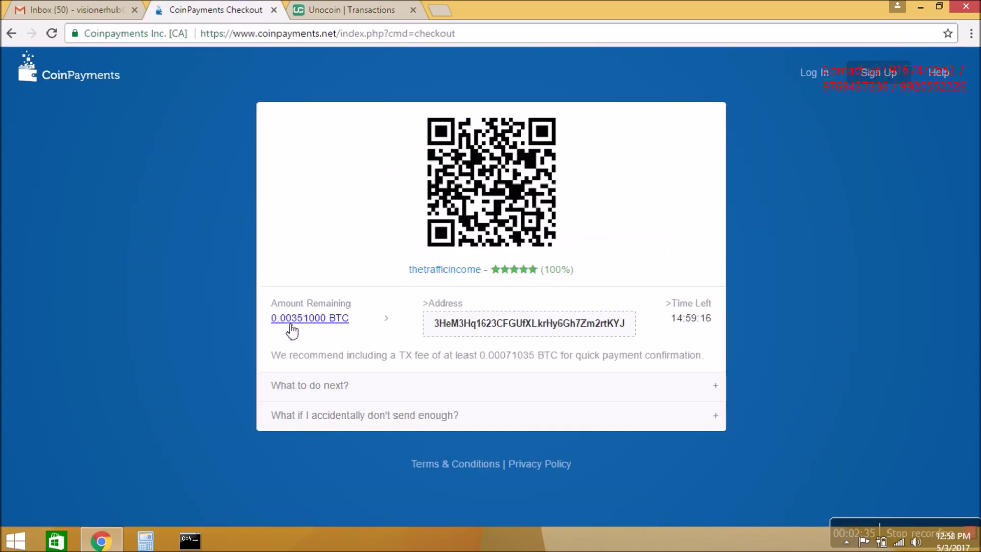
key("ctrl+Tab")
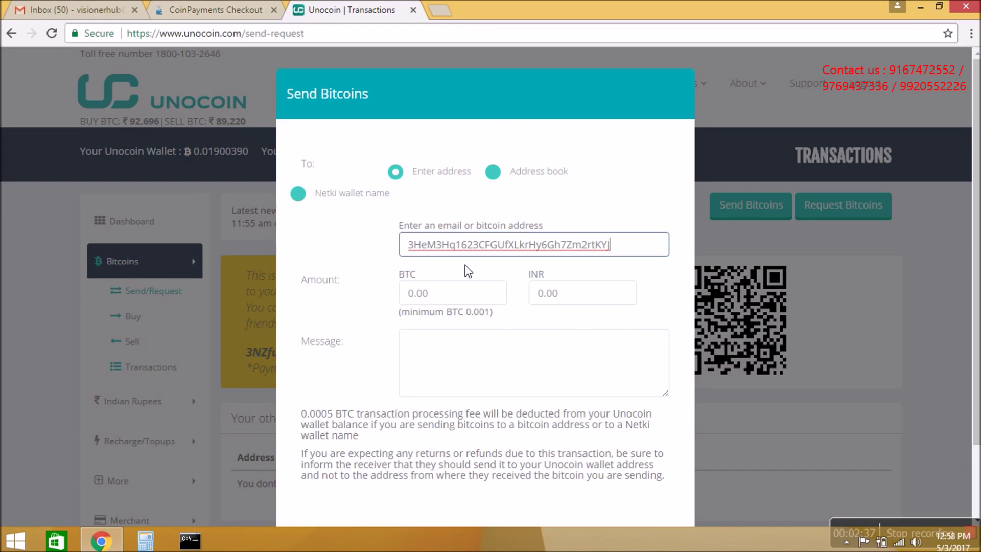
left_click(457, 294)
- Enter the 0.00351000 BTC amount, cross-checking amount and address with the checkout
type("0.")
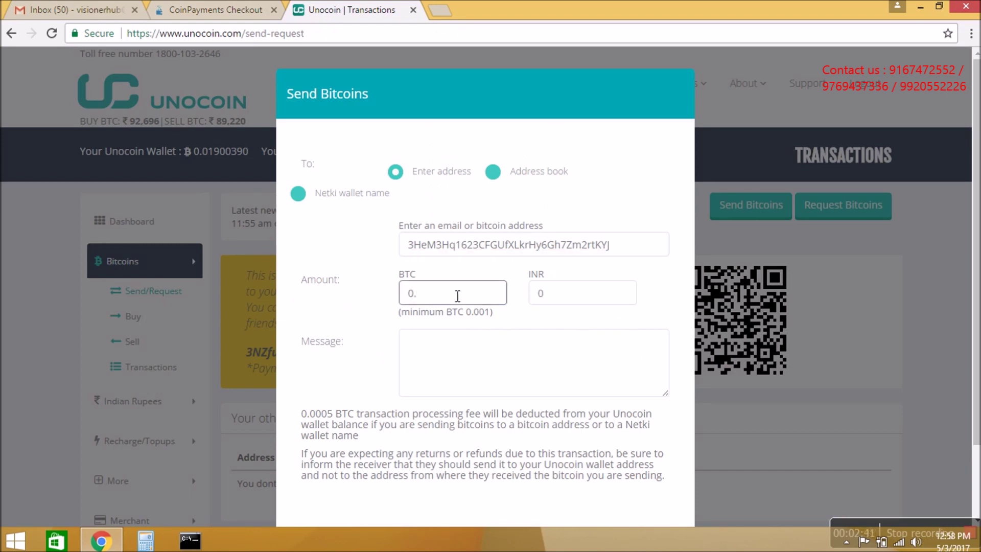
left_click(228, 6)
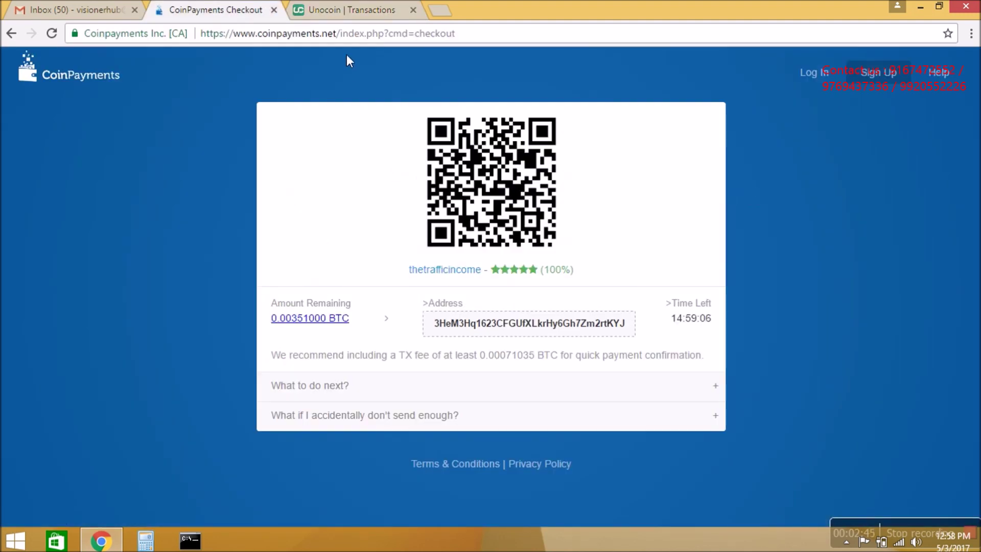
left_click(352, 12)
type("351000")
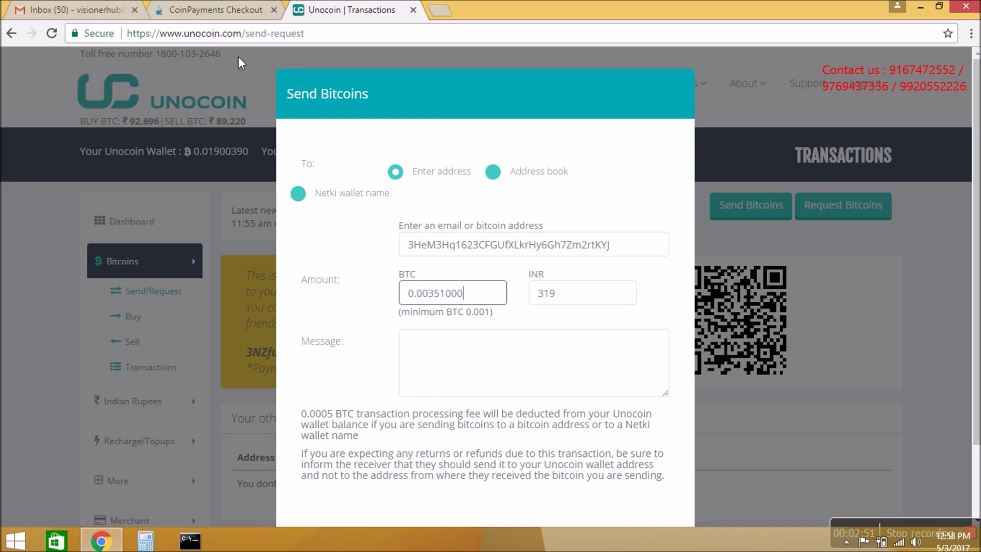
left_click(217, 11)
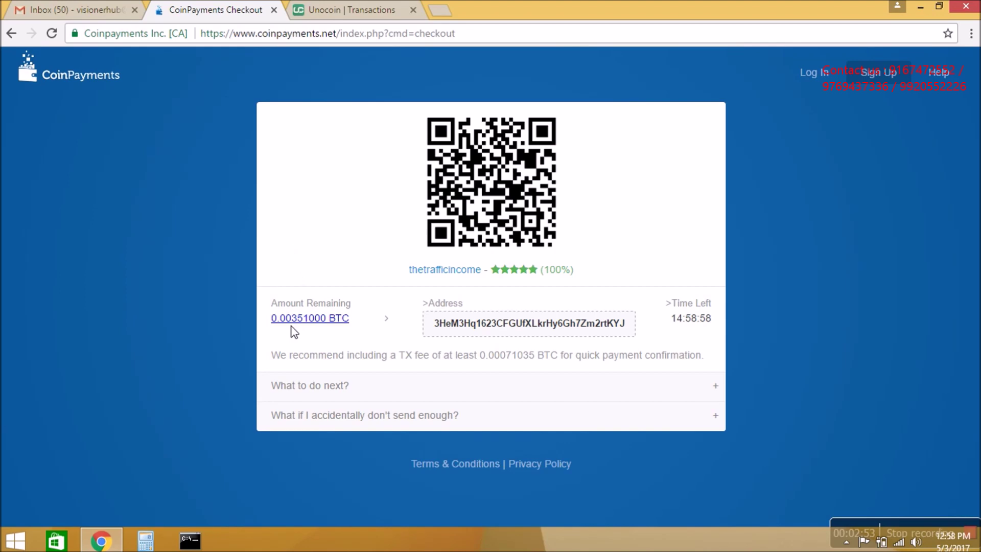
left_click(309, 322)
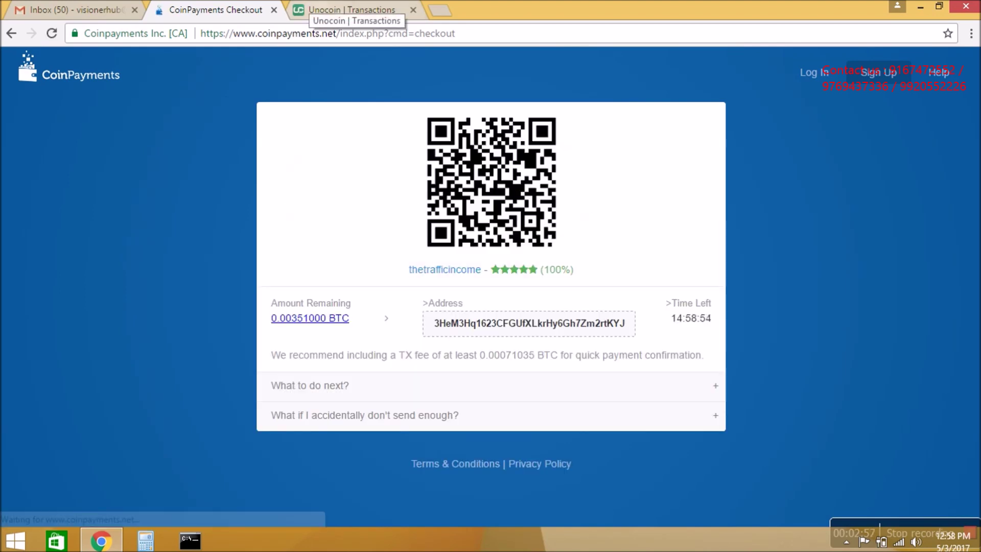
left_click(353, 10)
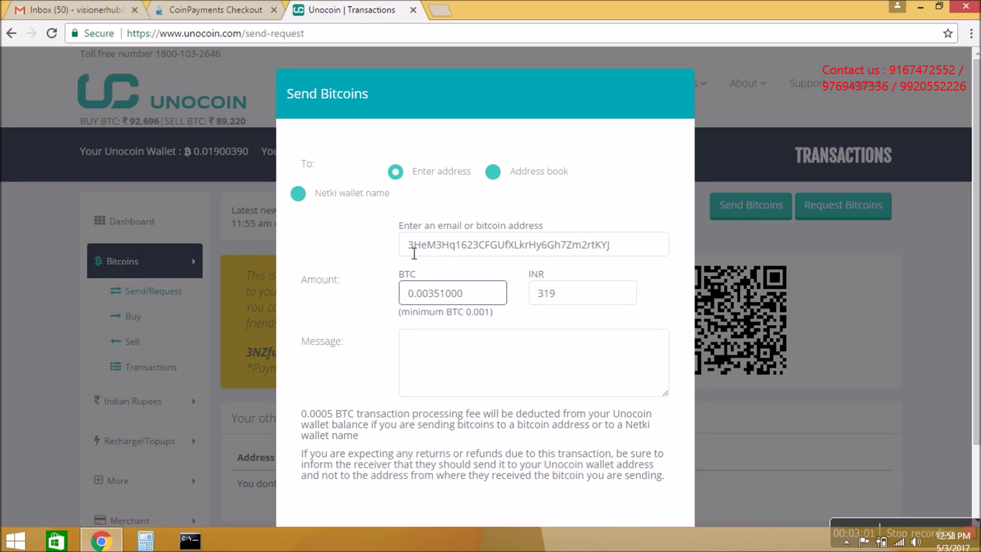
left_click(225, 9)
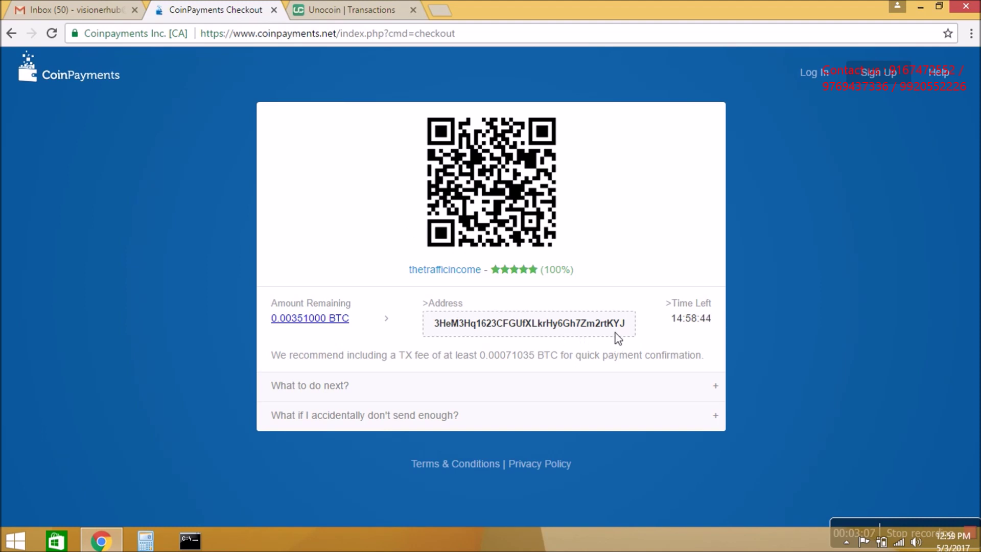
left_click(366, 18)
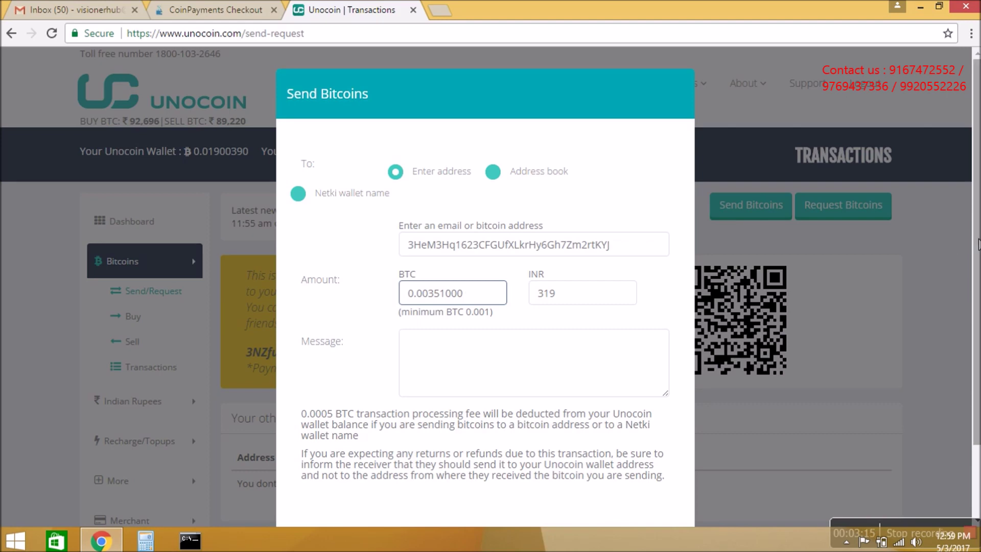
- Submit the 0.00351000 BTC (319 INR) send and begin entering the mobile OTP
scroll(978, 244, "down", 2)
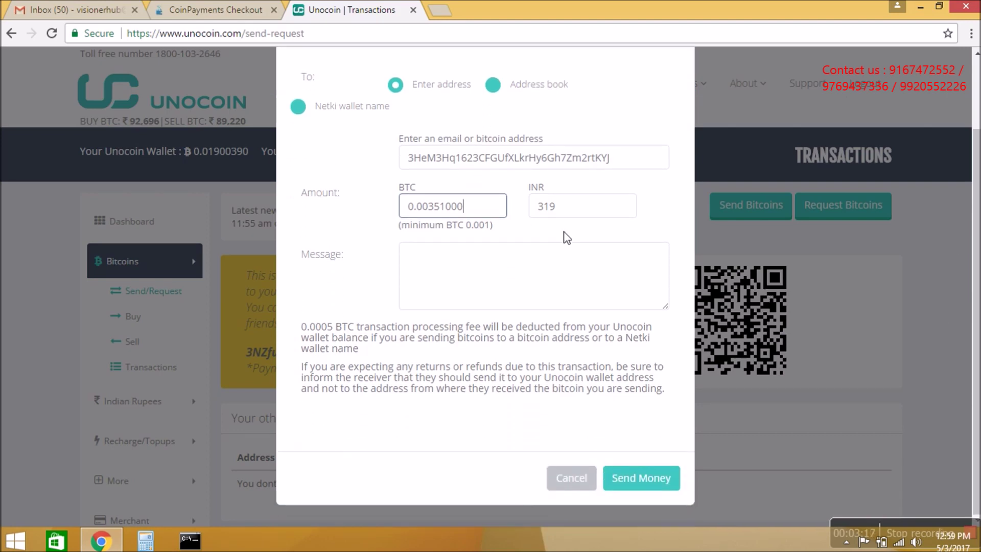
left_click_drag(573, 213, 544, 211)
left_click(573, 210)
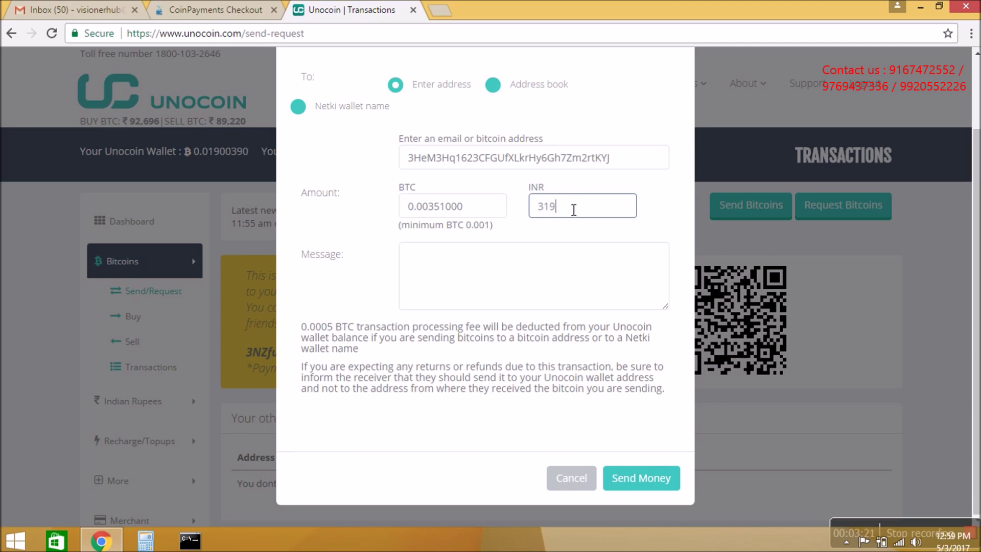
left_click(642, 488)
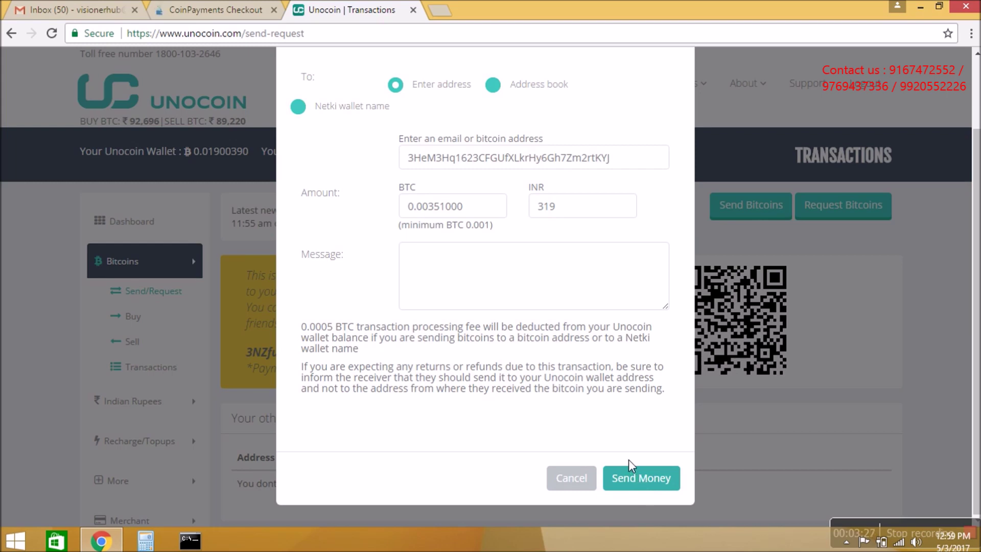
left_click(634, 476)
left_click(399, 231)
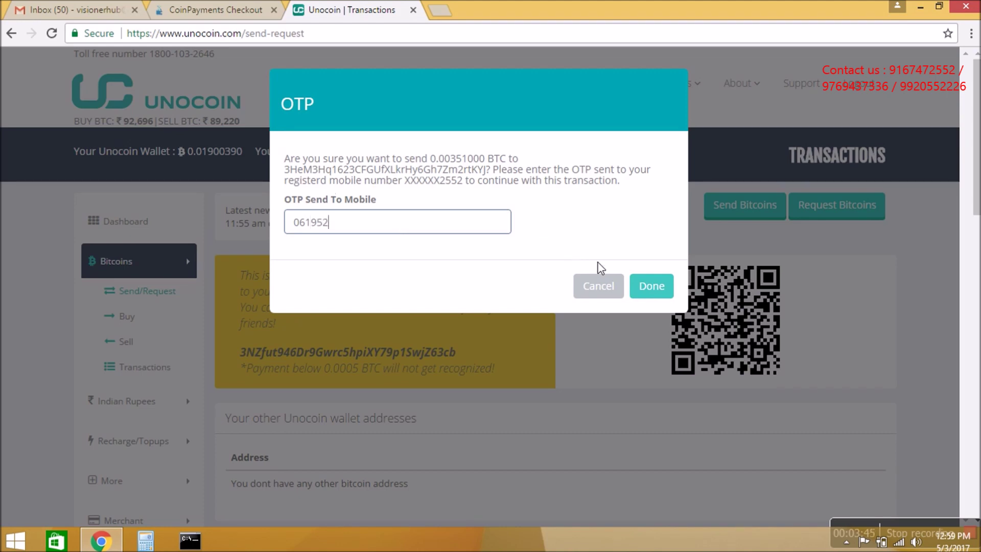
- Confirm the transfer with the mobile OTP and acknowledge the processing message
left_click(651, 294)
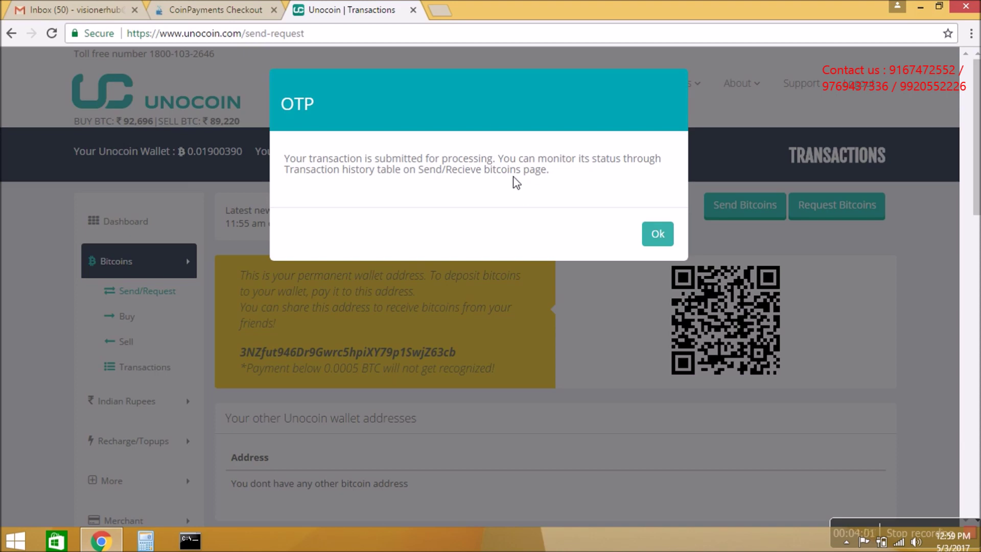
left_click(664, 239)
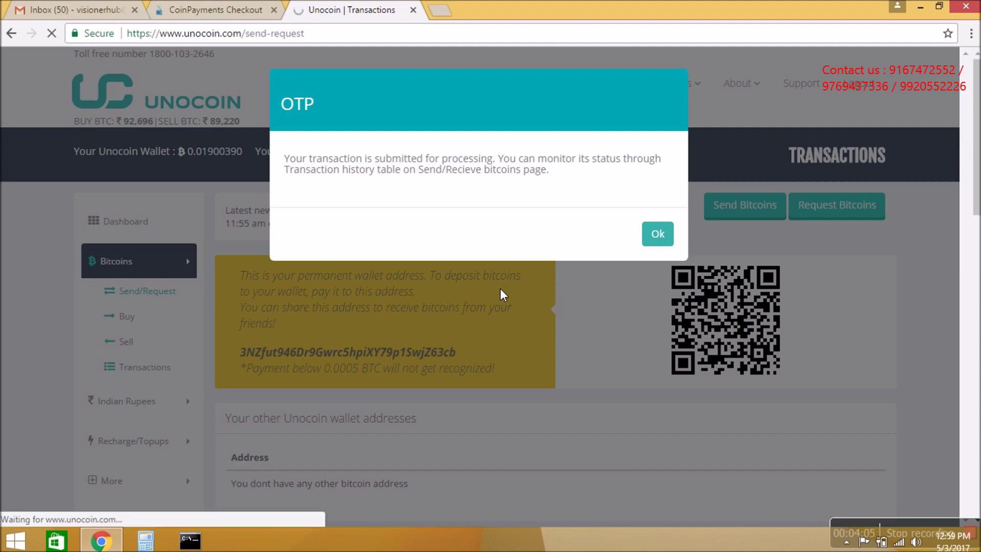
- Check the pending send in Transaction History, then return to the PAID CoinPayments checkout
scroll(525, 333, "down", 12)
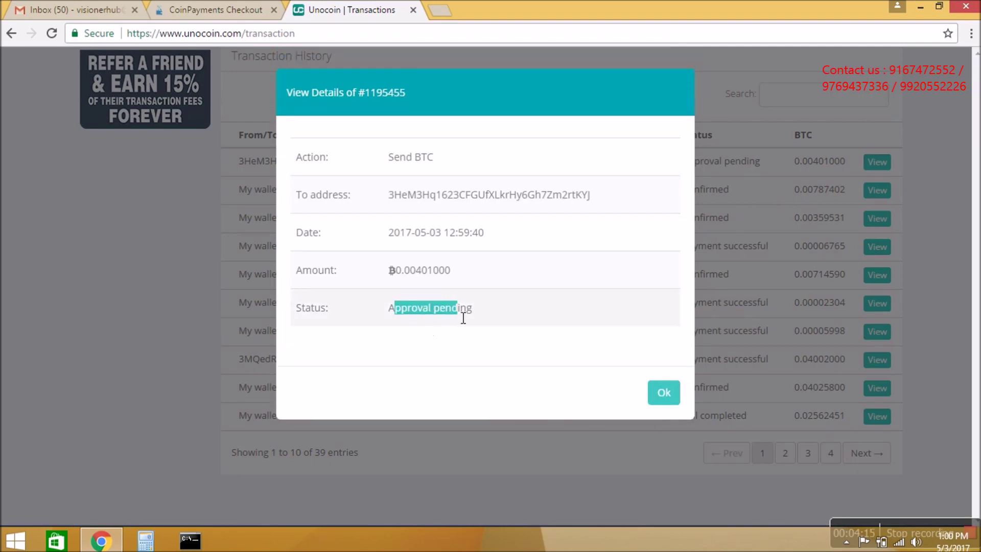
left_click(664, 394)
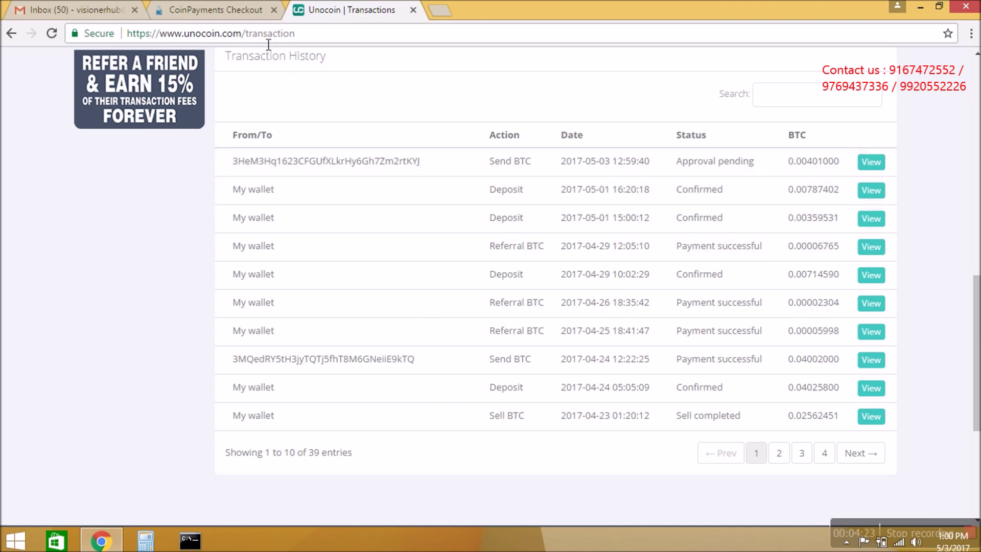
left_click(233, 12)
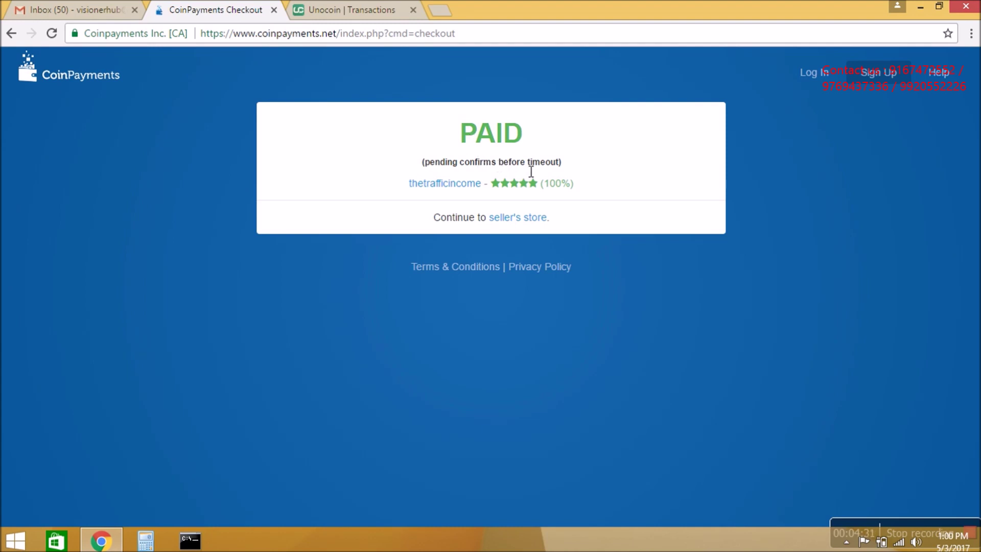
- Continue from the paid checkout to TheTrafficIncome's 'Payment successful' page, rechecking the Unocoin send
left_click(516, 220)
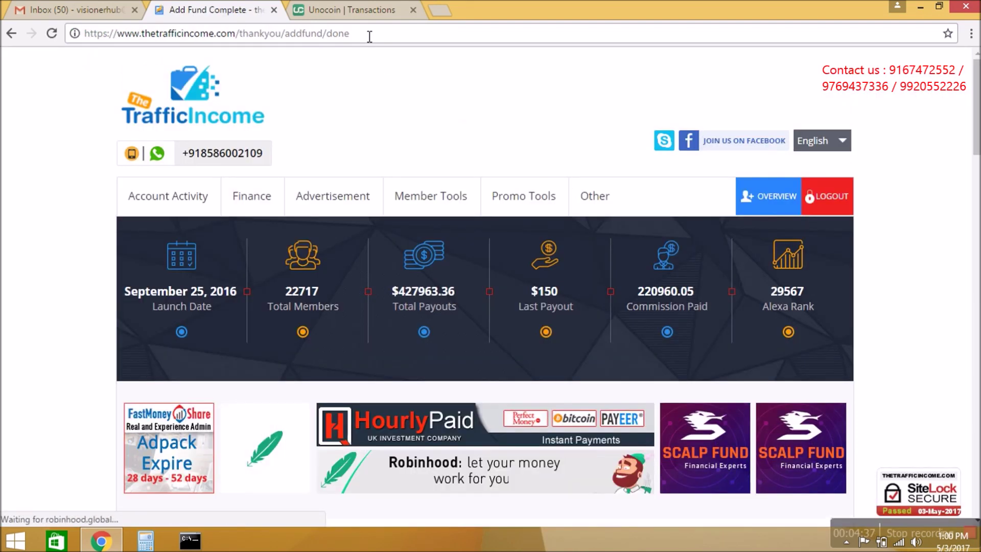
left_click(358, 10)
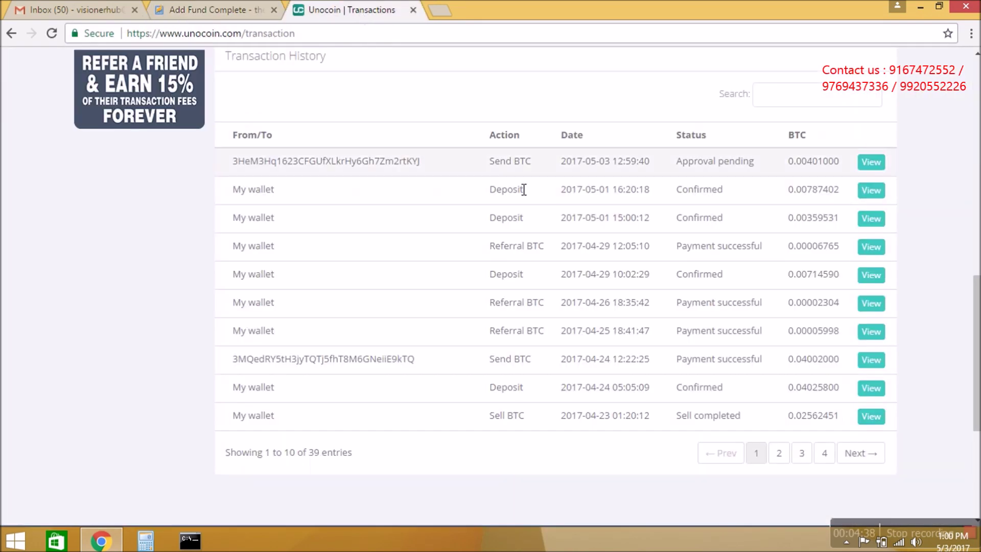
left_click(876, 162)
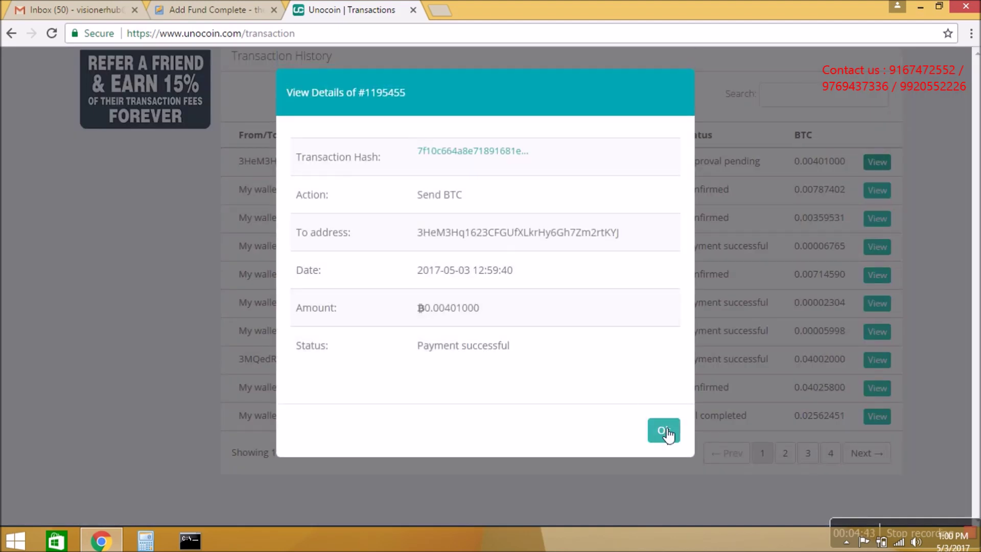
left_click(663, 430)
left_click(232, 4)
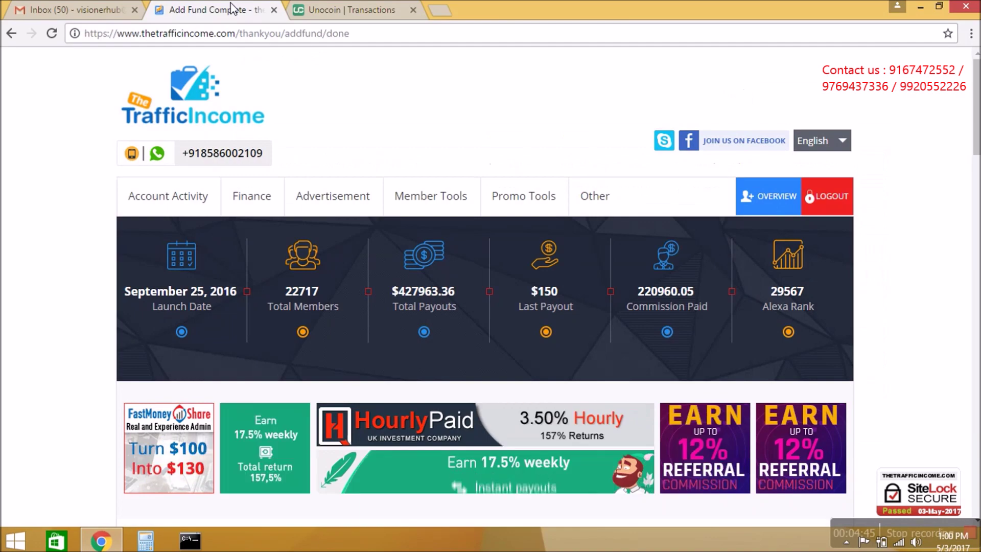
scroll(425, 237, "down", 6)
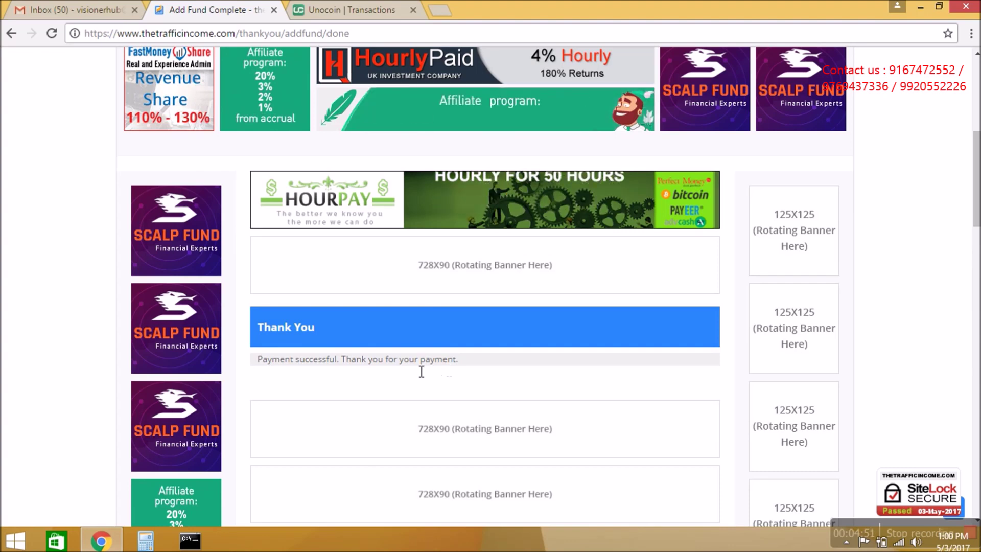
scroll(327, 219, "up", 5)
mouse_move(268, 147)
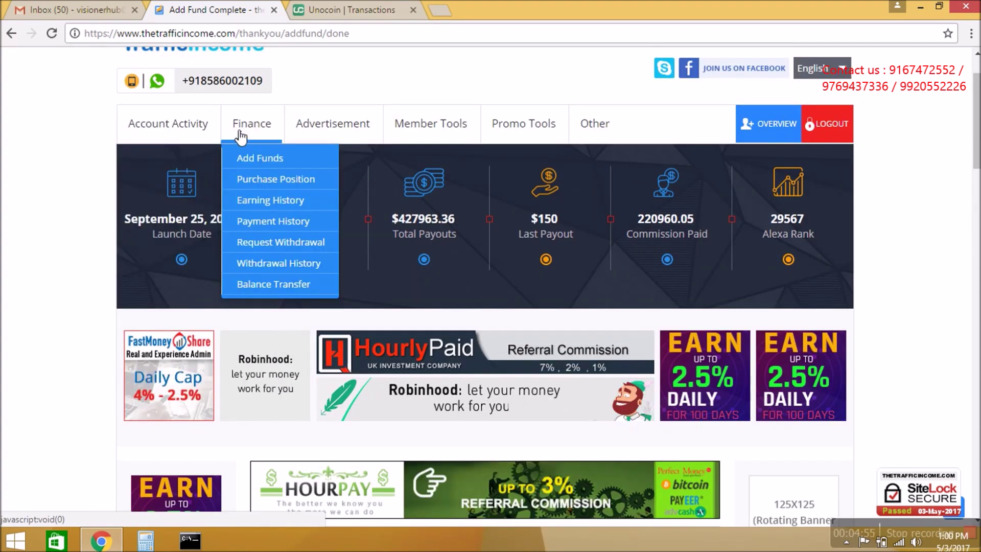
- Reload the member overview until the Cash Balance tile shows $5.0000 USD
left_click(766, 125)
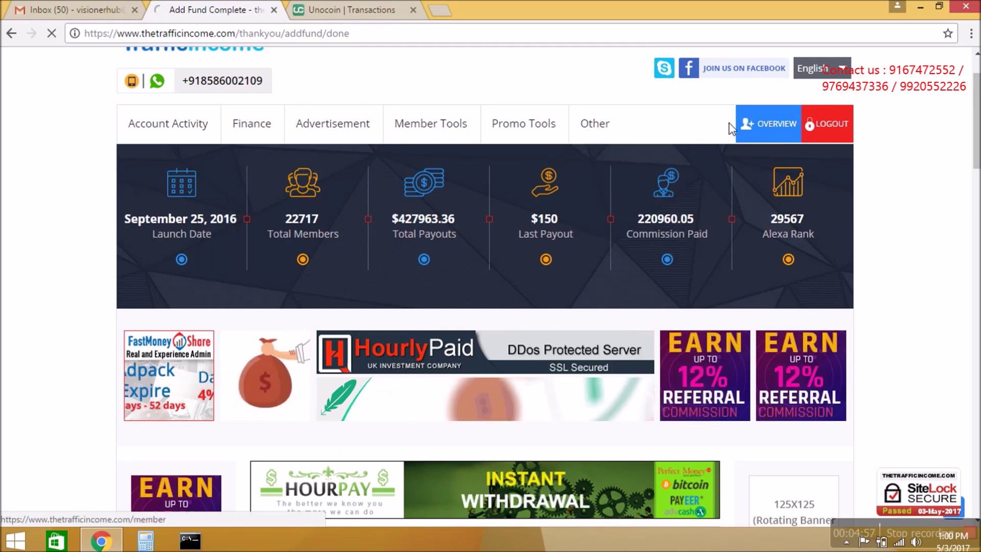
scroll(499, 246, "down", 12)
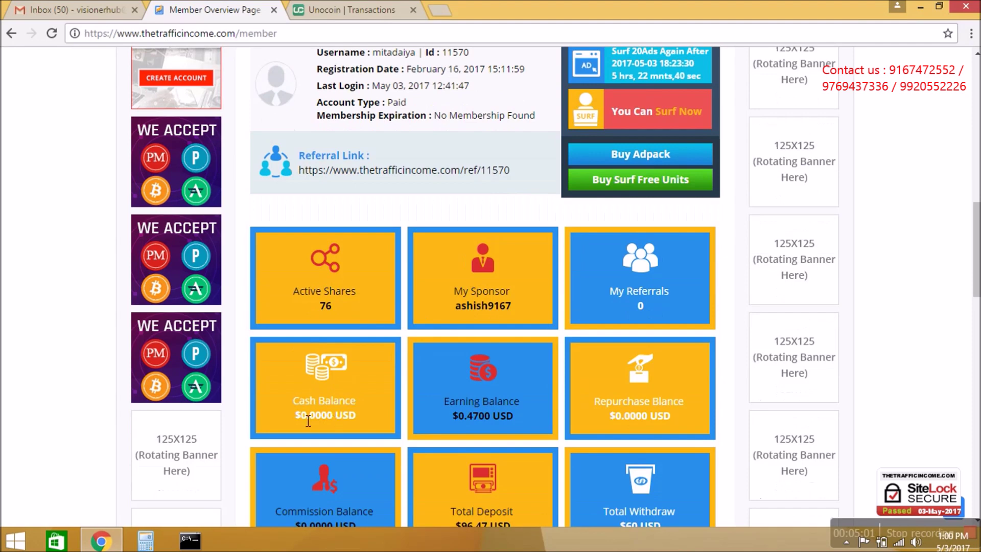
left_click_drag(300, 403, 357, 401)
left_click(359, 400)
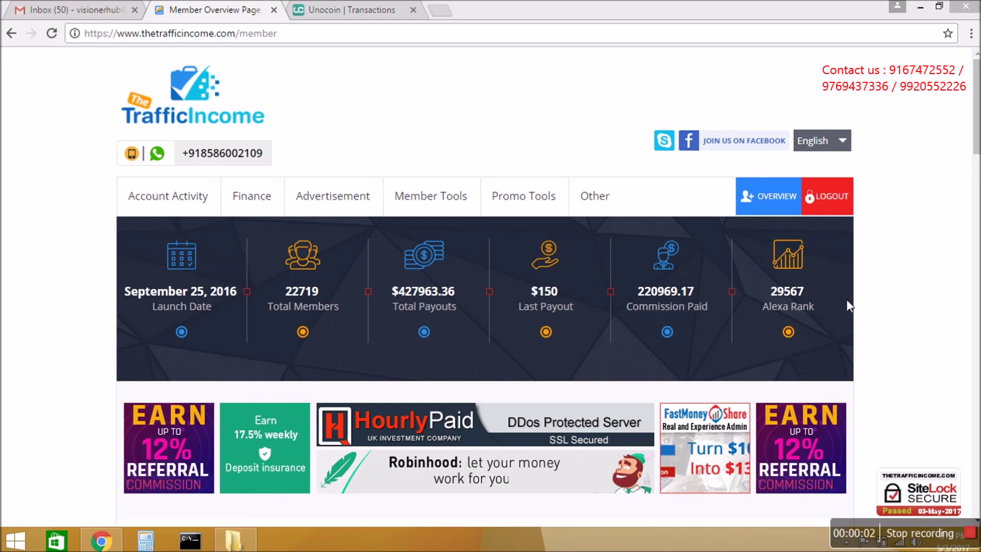
left_click(52, 32)
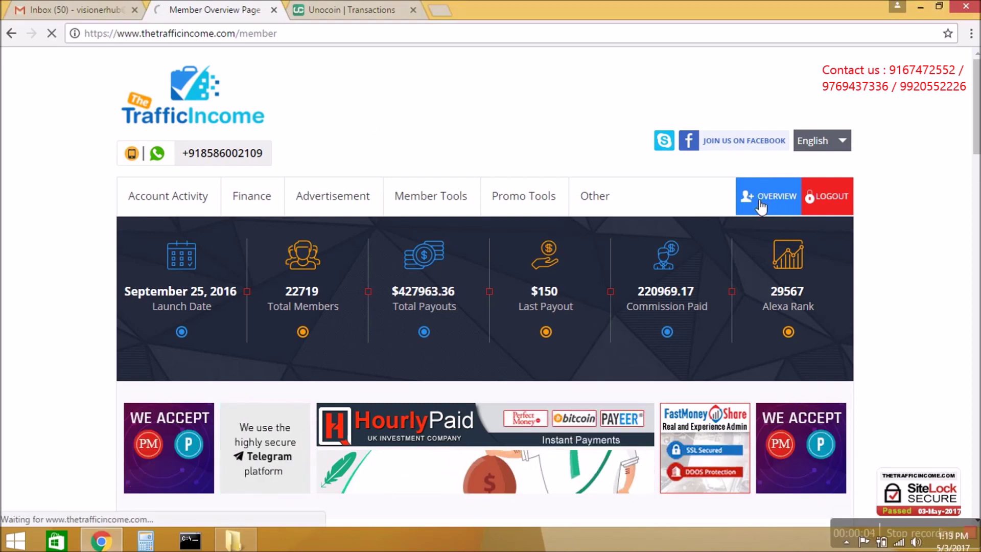
scroll(698, 204, "down", 4)
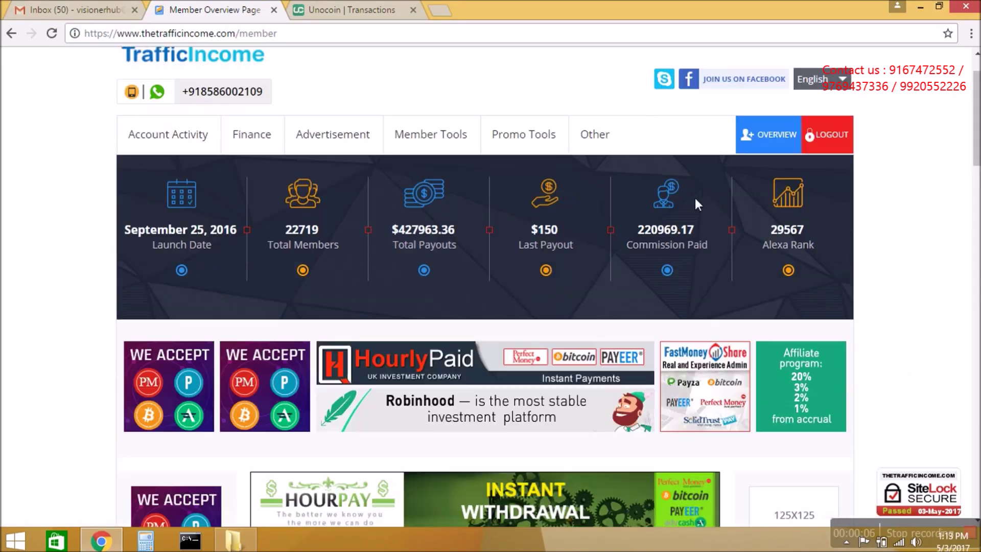
scroll(701, 205, "down", 11)
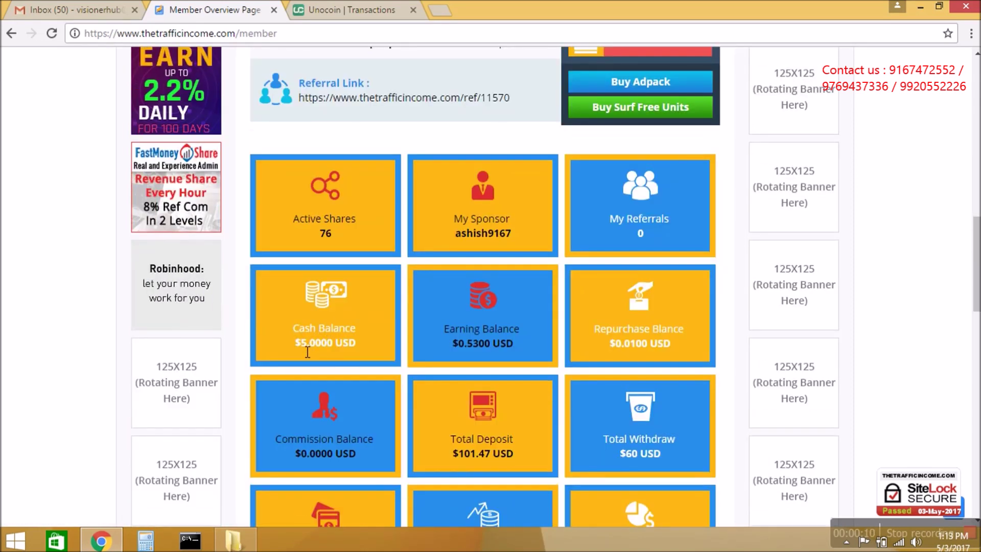
left_click(362, 333)
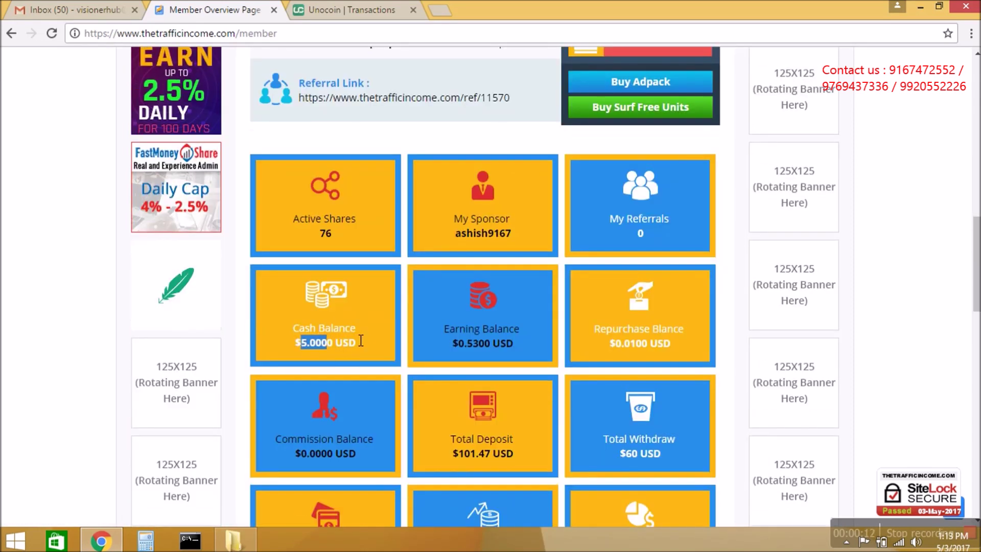
scroll(363, 329, "up", 12)
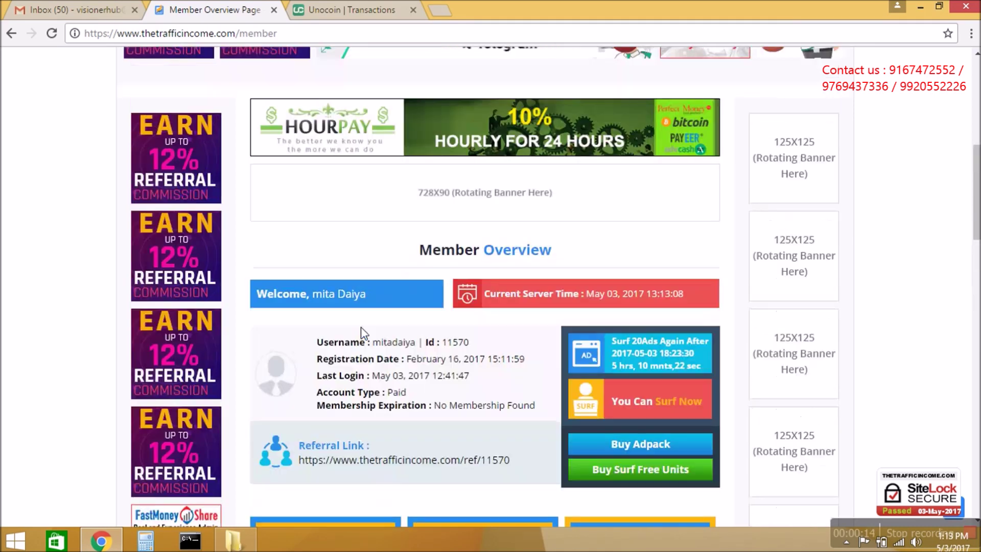
left_click(172, 68)
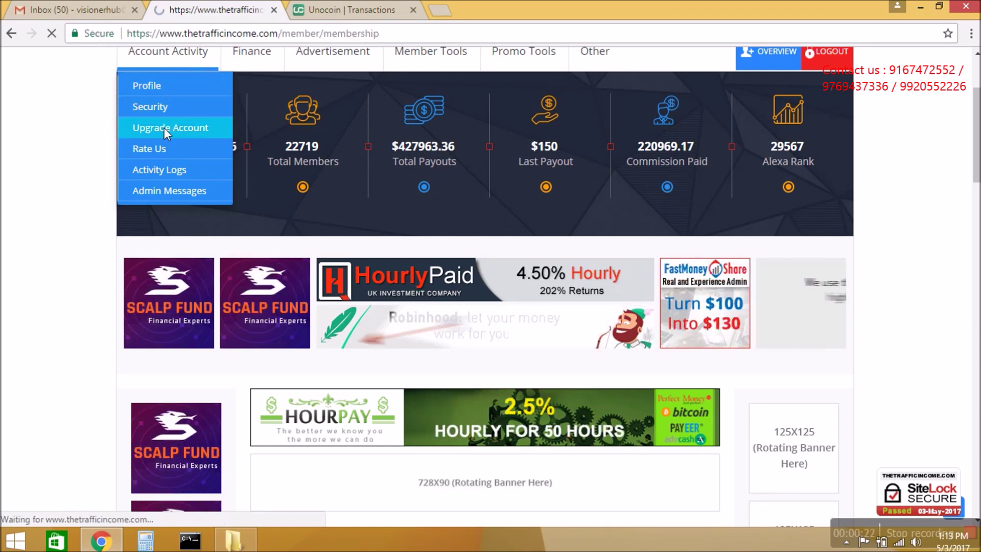
- Purchase the $5 Regular Membership for Plan 2 and 3, agreeing to the terms and conditions
scroll(534, 234, "down", 7)
scroll(534, 236, "down", 7)
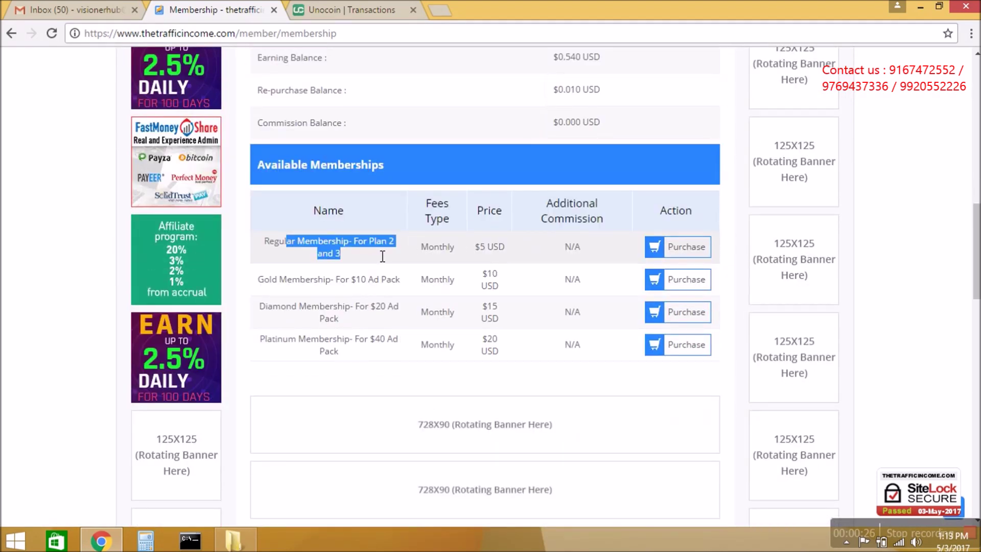
left_click(605, 251)
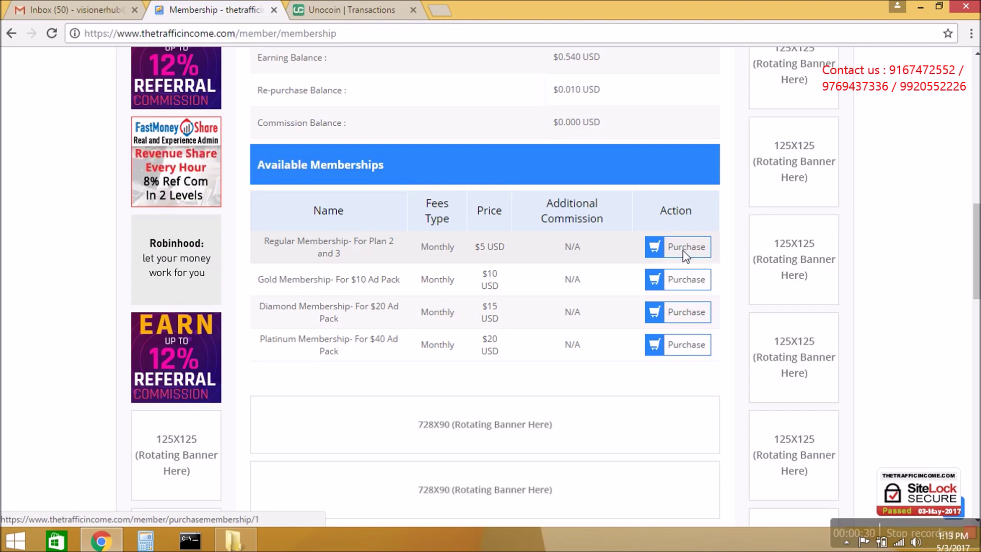
left_click(685, 250)
scroll(558, 257, "down", 1)
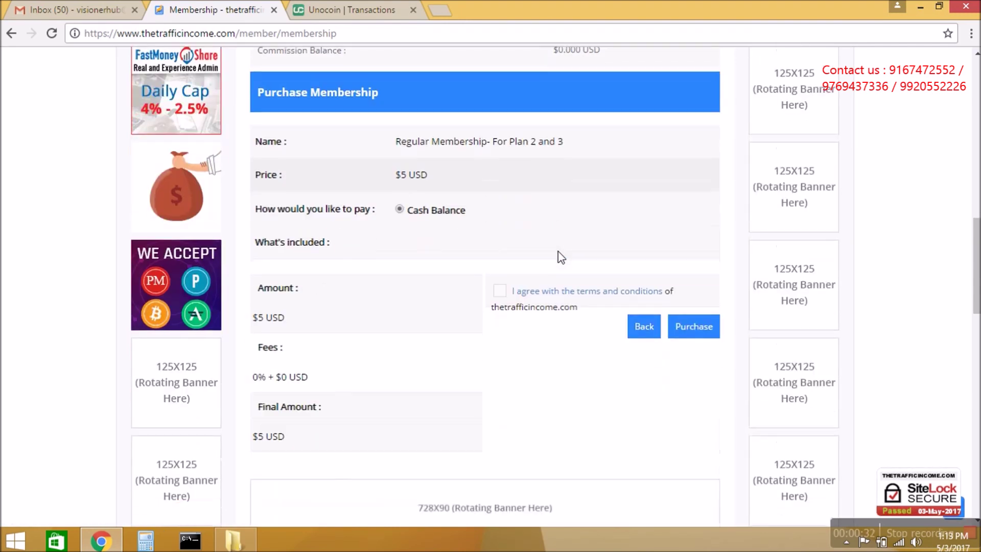
left_click(499, 291)
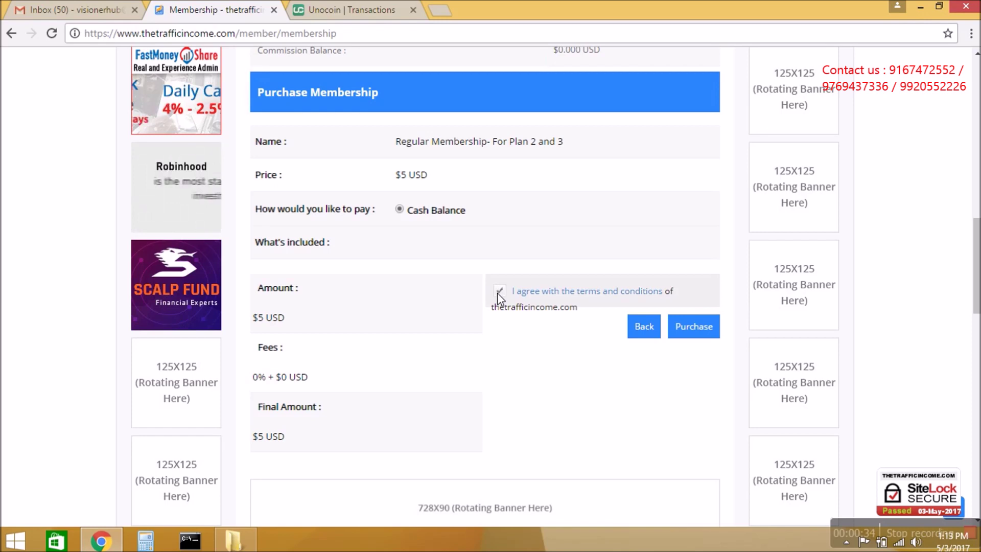
left_click(695, 327)
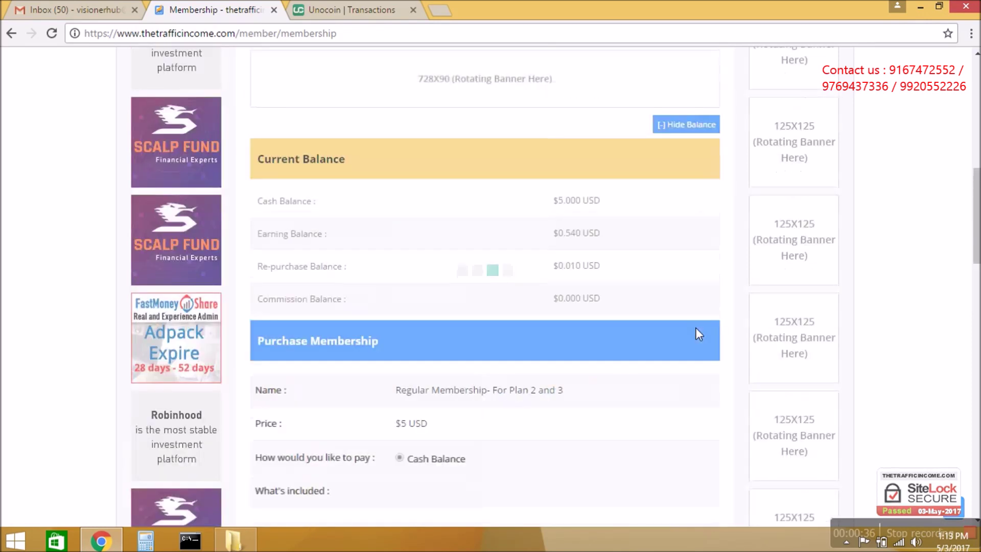
- Check the purchase success message, then reload the membership upgrade page
scroll(590, 306, "down", 5)
scroll(591, 308, "down", 1)
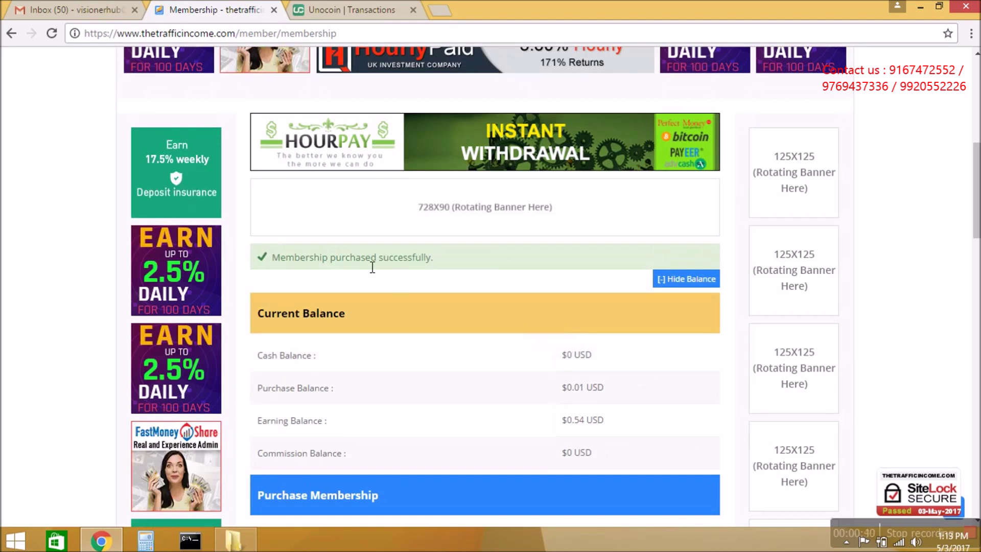
left_click_drag(382, 261, 436, 270)
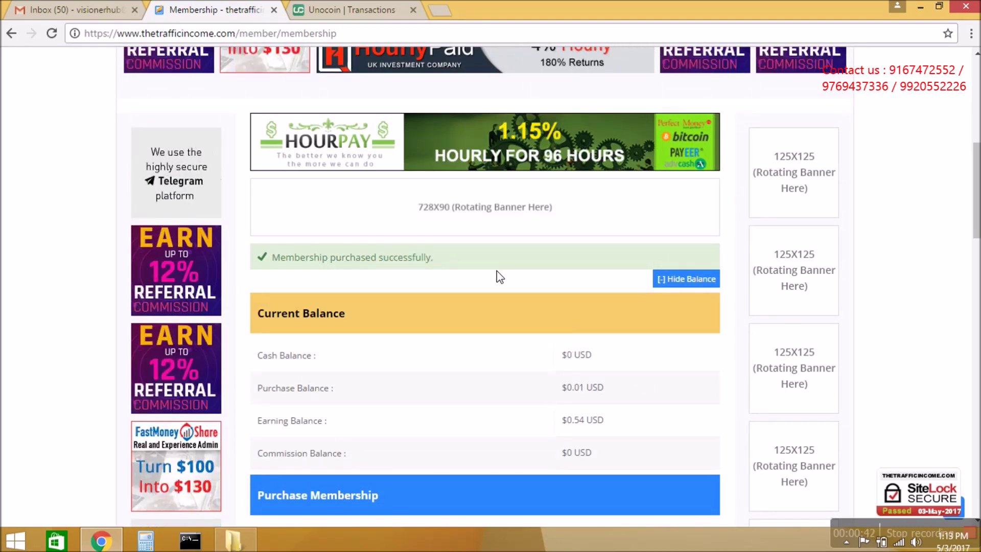
scroll(499, 273, "up", 7)
mouse_move(148, 197)
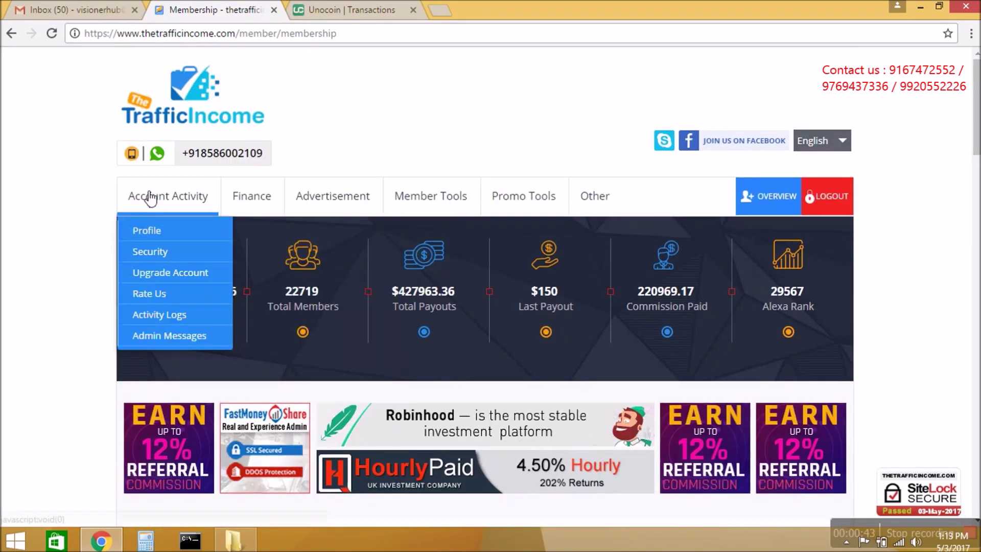
left_click(158, 272)
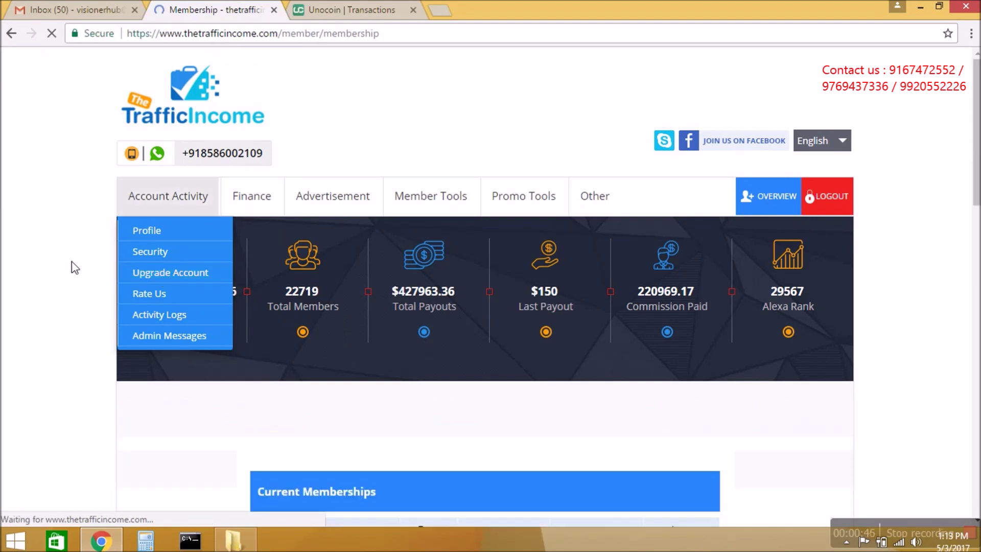
scroll(72, 265, "down", 5)
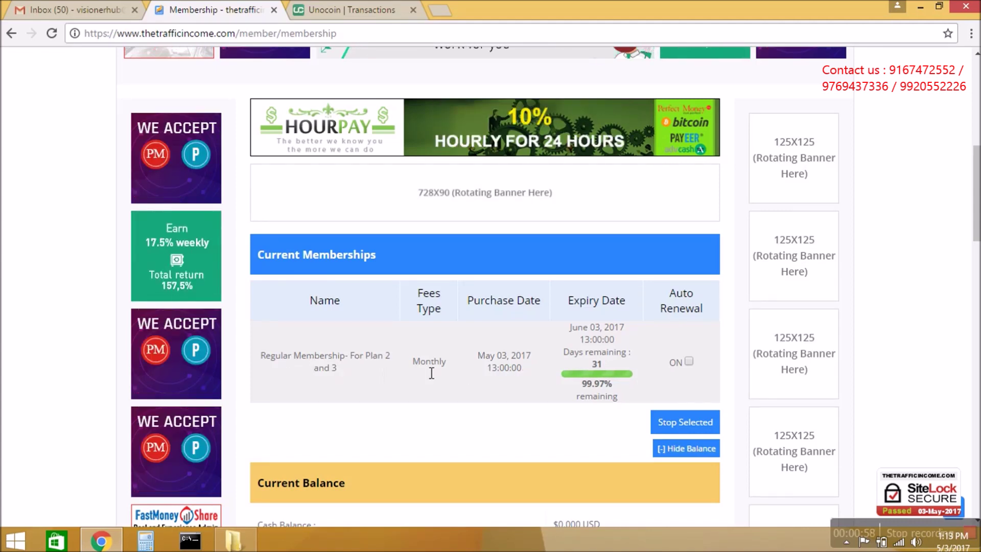
left_click_drag(479, 355, 505, 356)
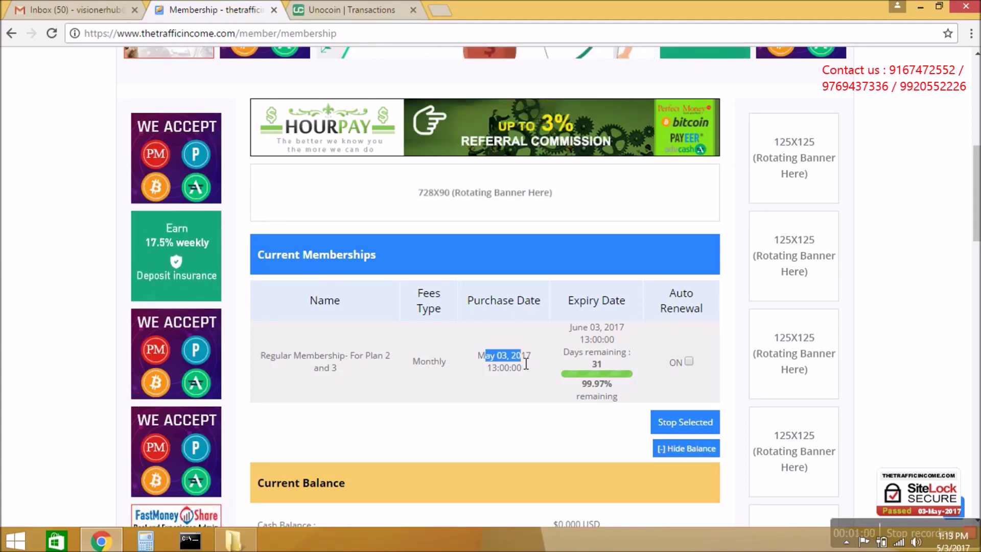
left_click_drag(571, 327, 628, 340)
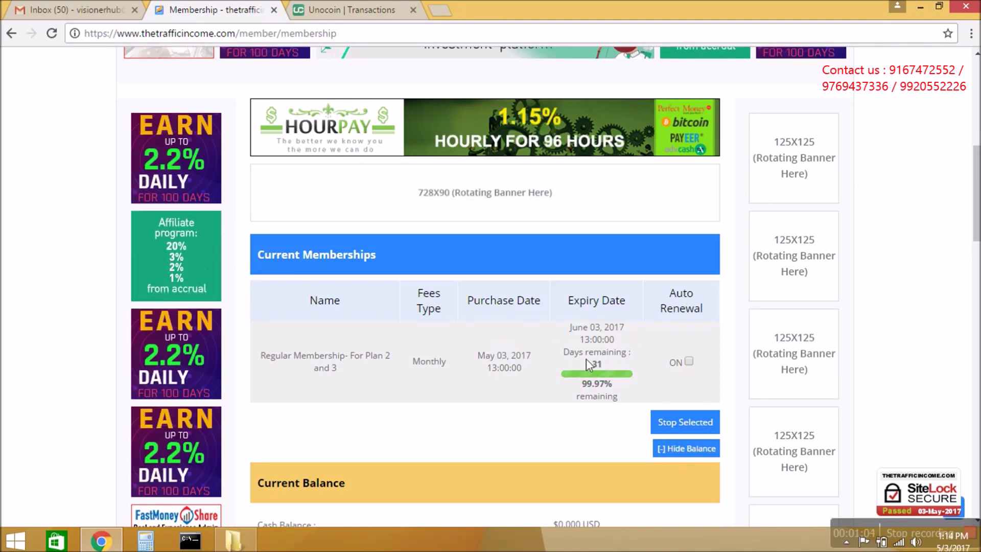
scroll(516, 374, "down", 7)
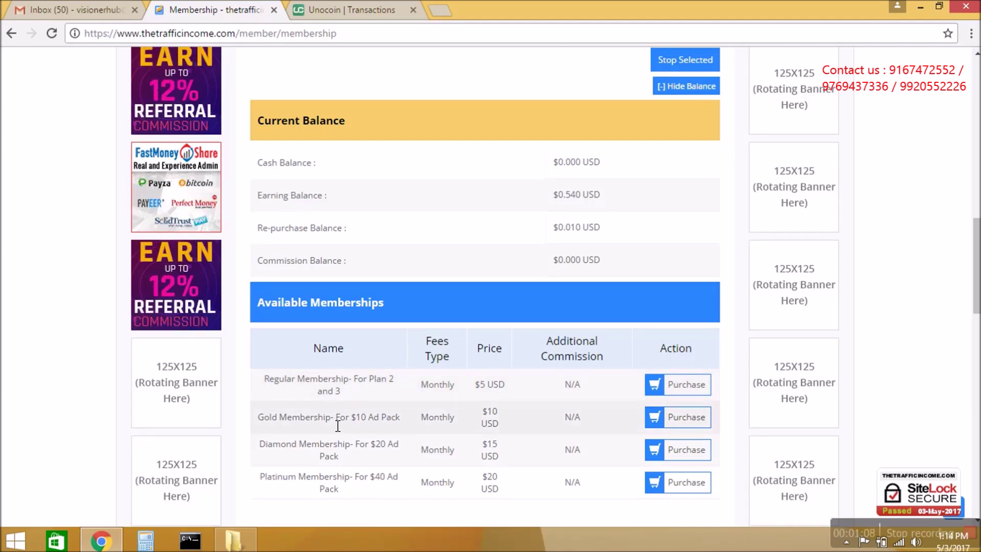
left_click_drag(293, 417, 339, 416)
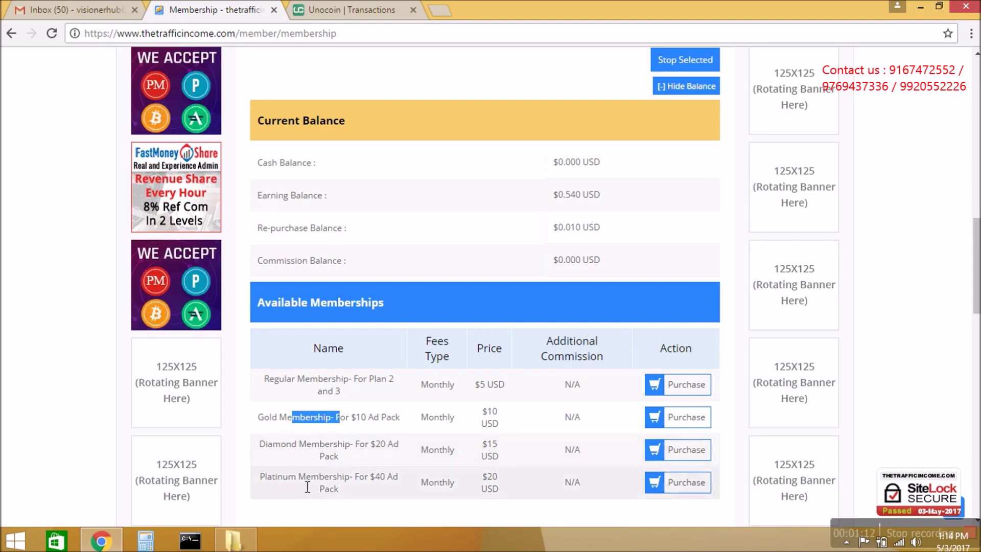